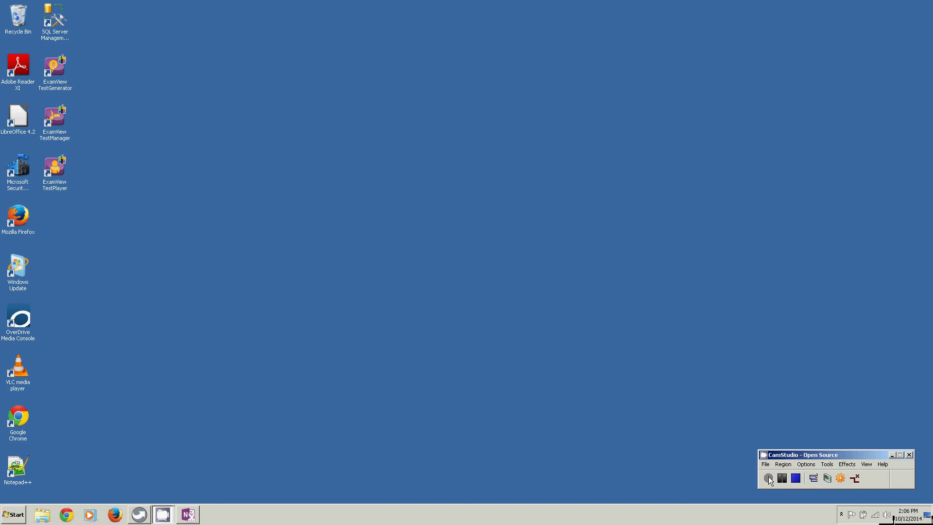
- Launch OneNote 2013 from the installed Microsoft Office 2013 programs
left_click(16, 515)
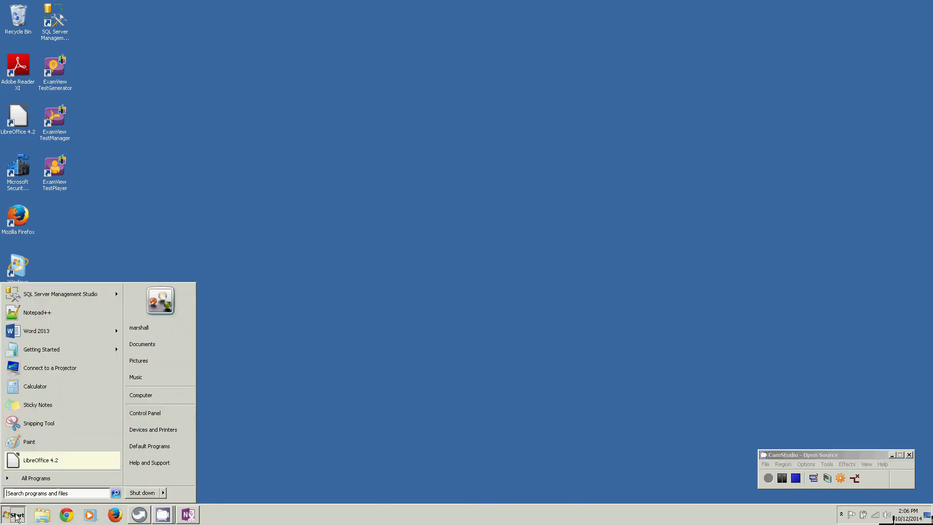
left_click(35, 480)
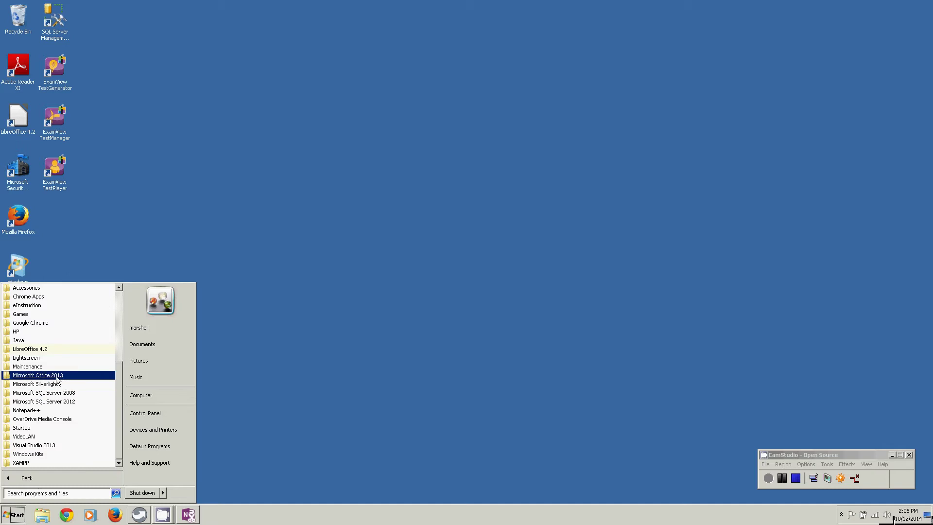
left_click(39, 375)
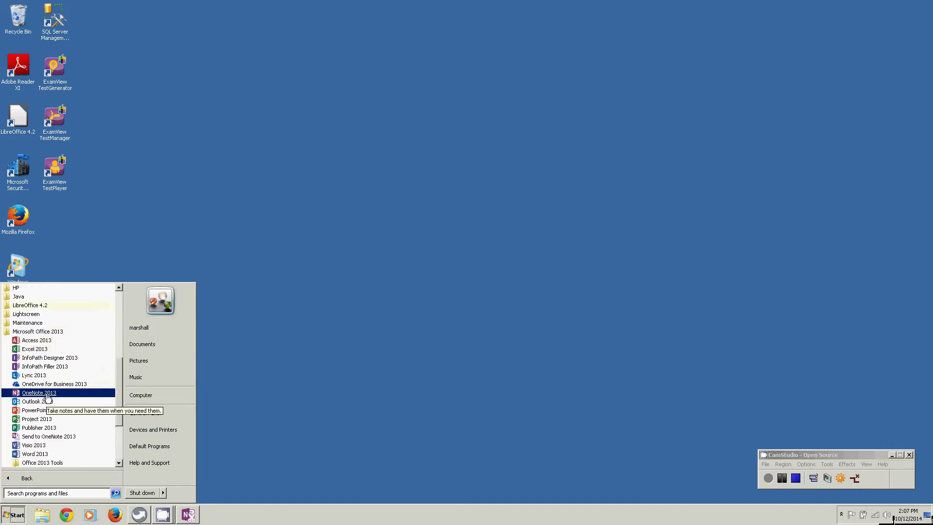
left_click(39, 392)
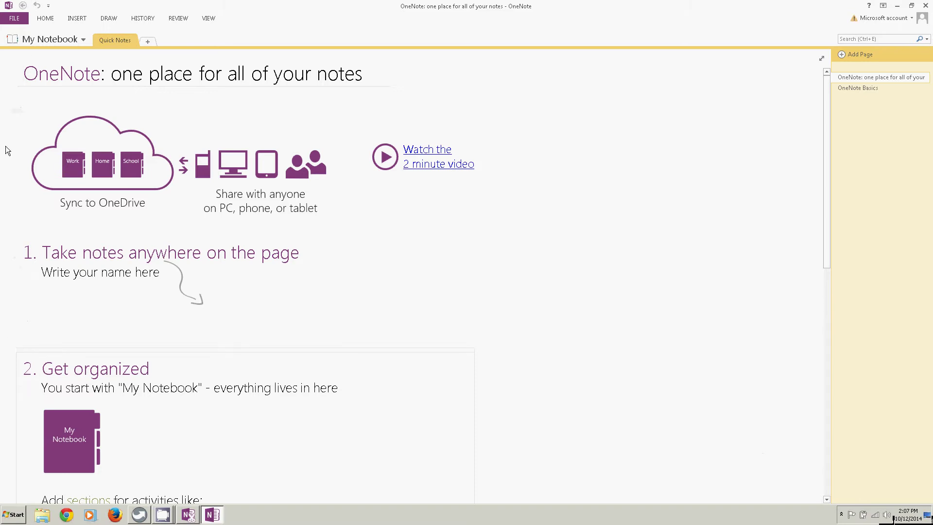
- Create a new notebook named SchoolWork on the computer, in the OneNote Notebooks folder
left_click(14, 19)
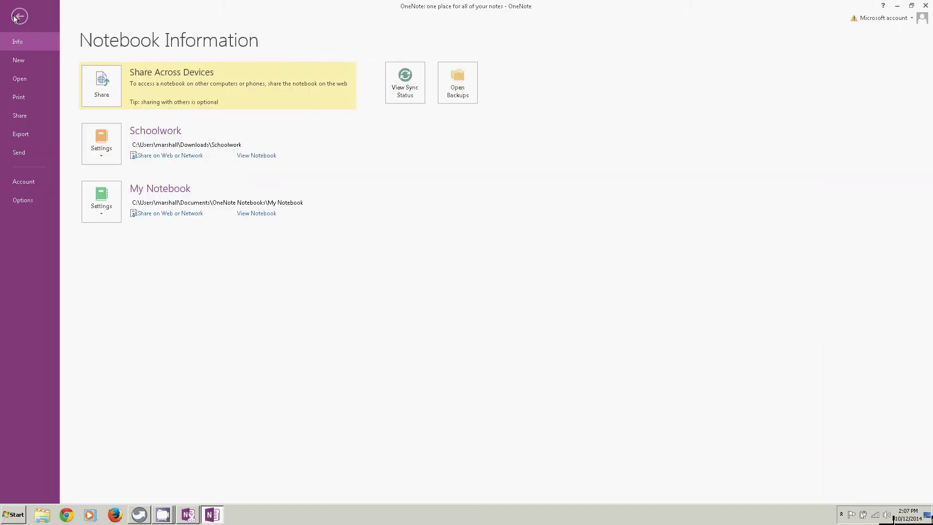
left_click(21, 63)
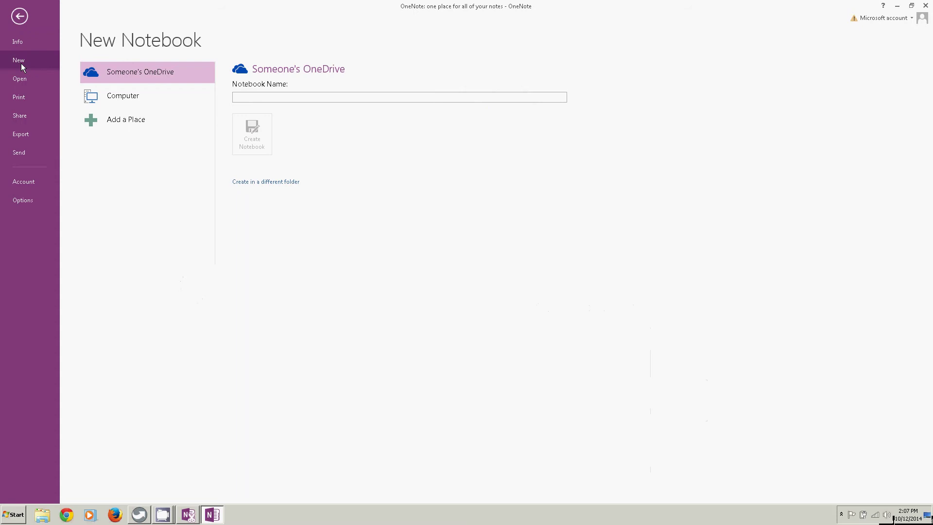
left_click(96, 96)
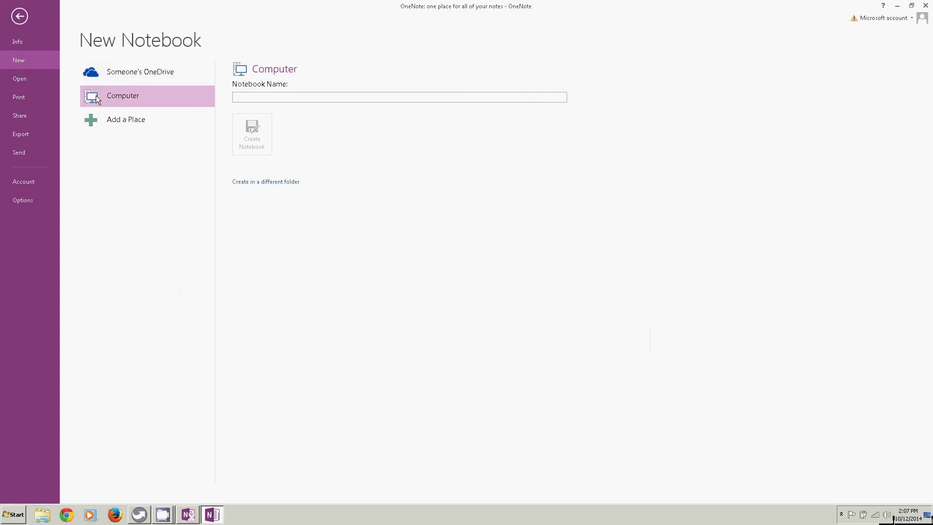
left_click(95, 95)
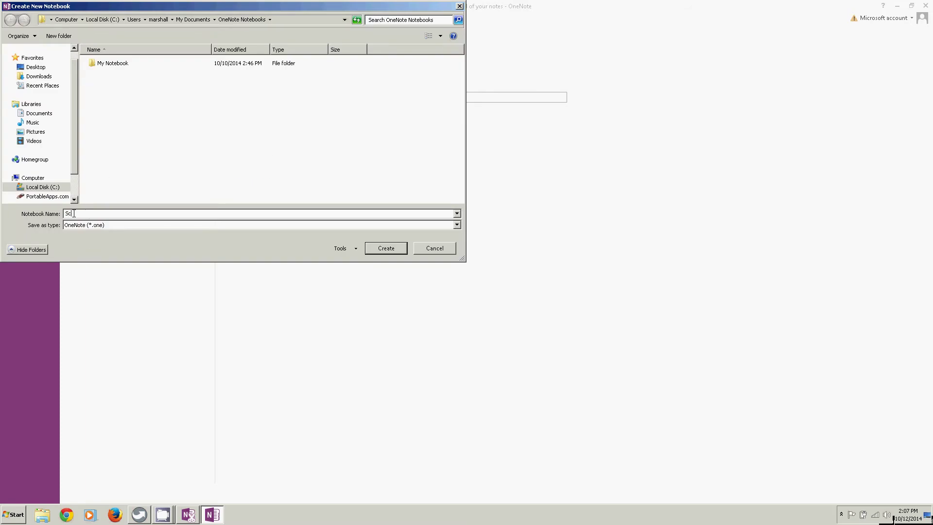
type("SchoolW")
type("int")
left_click(386, 248)
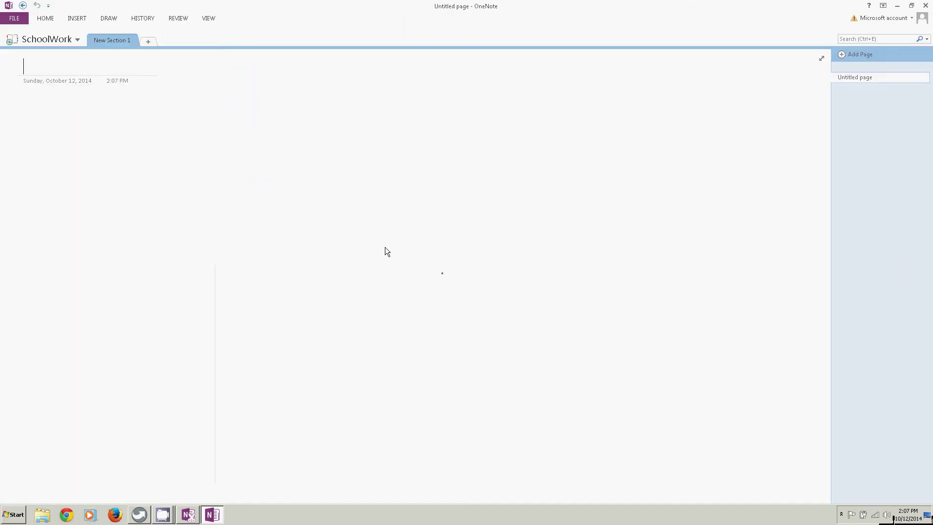
- Rename the notebook's first section as BCIS
right_click(104, 43)
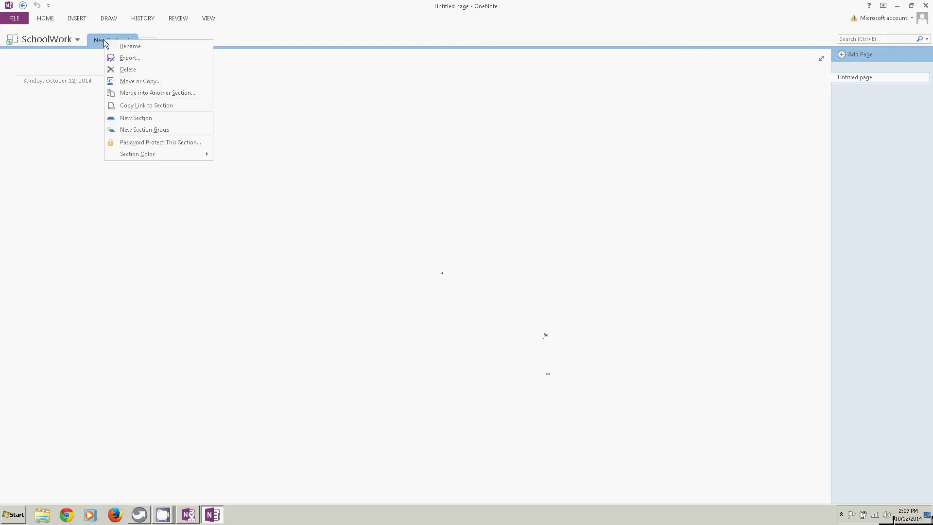
left_click(127, 48)
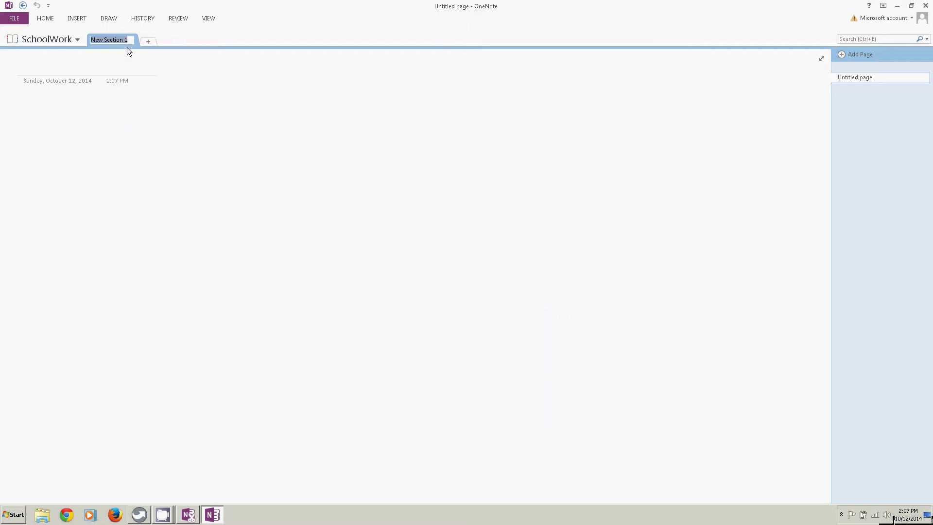
type("BCIS")
key("Return")
- Title the untitled page in the BCIS section "Computer Concepts"
left_click(458, 332)
type("C")
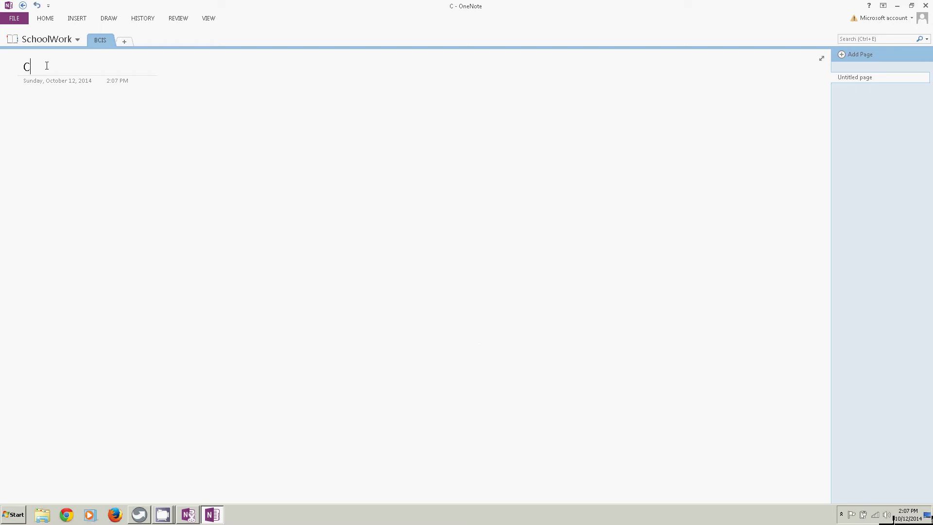
type("omputer Concp")
key("BackSpace")
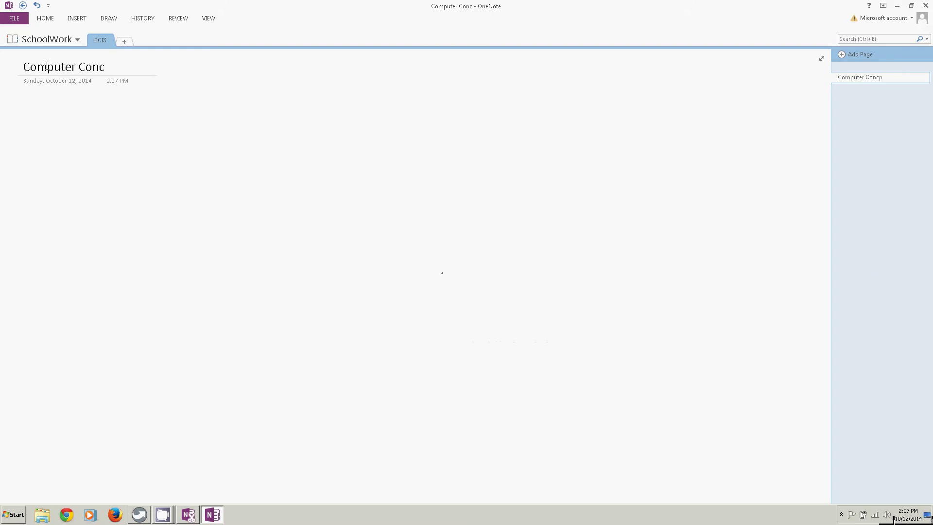
type("epts")
- Add the note "This page is reserved for computer concepts" below the page title
type("T")
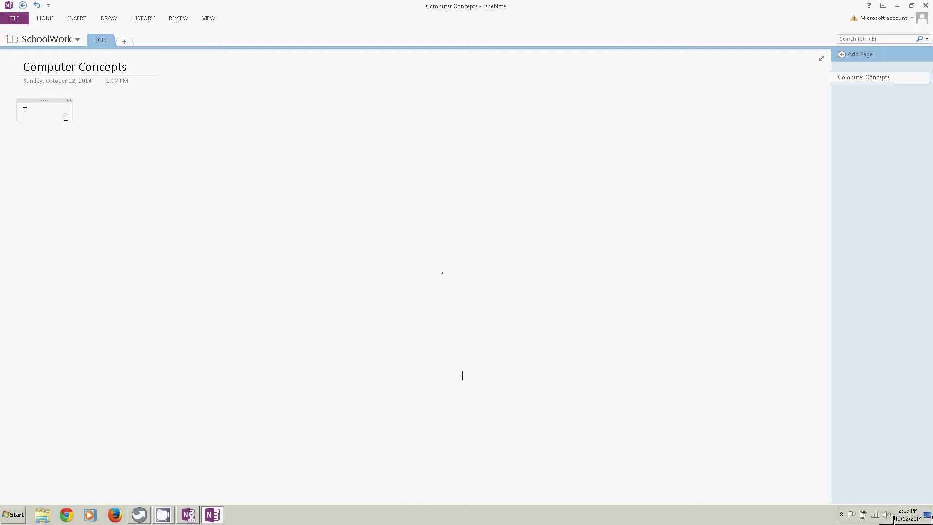
type("his page is reserved for comput")
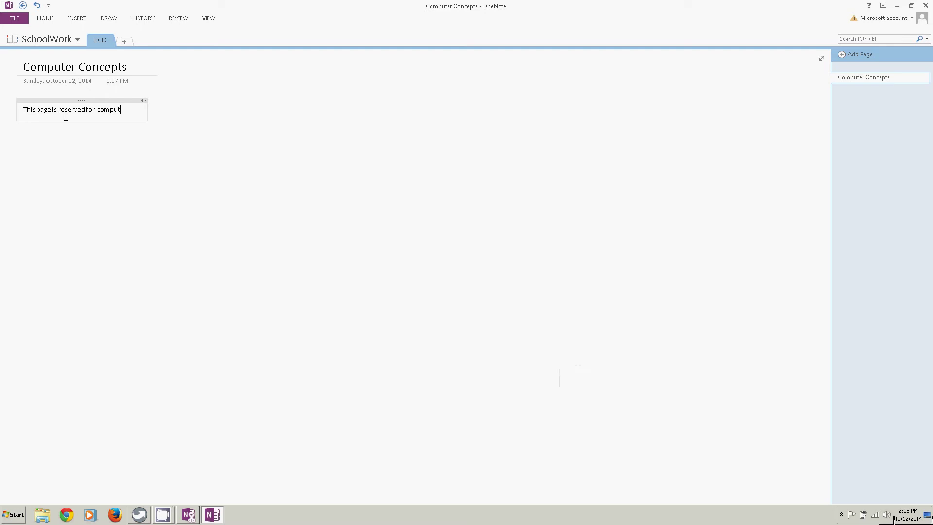
type("er concepts")
left_click(213, 122)
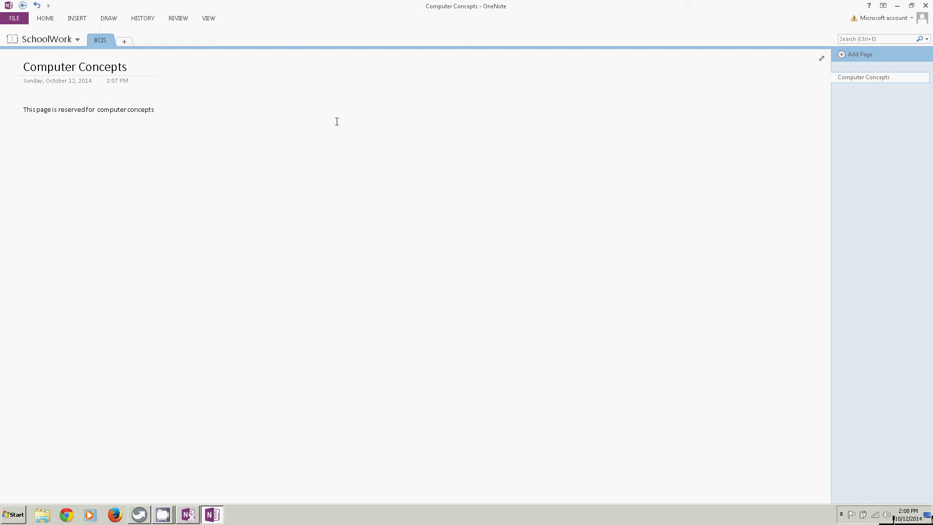
- Add a second page to the BCIS section and title it "Microsoft Office"
left_click(855, 55)
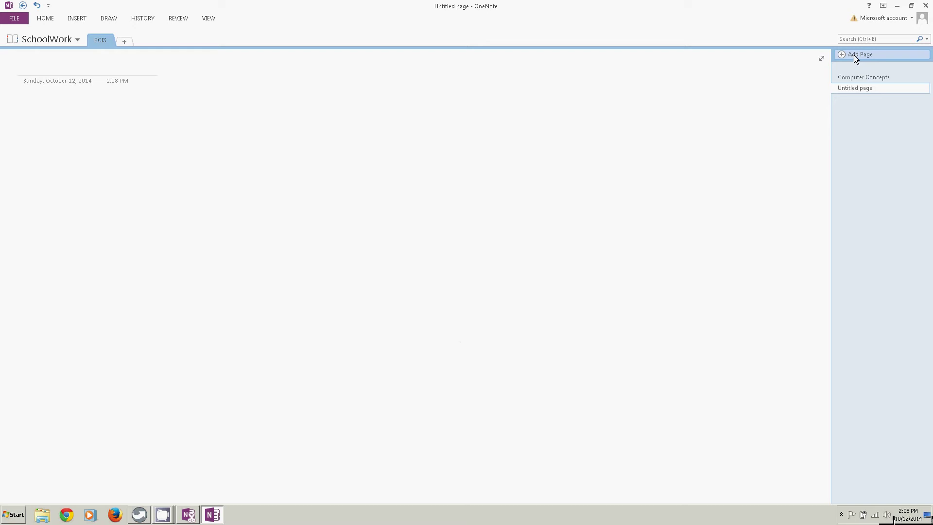
type("Microsof")
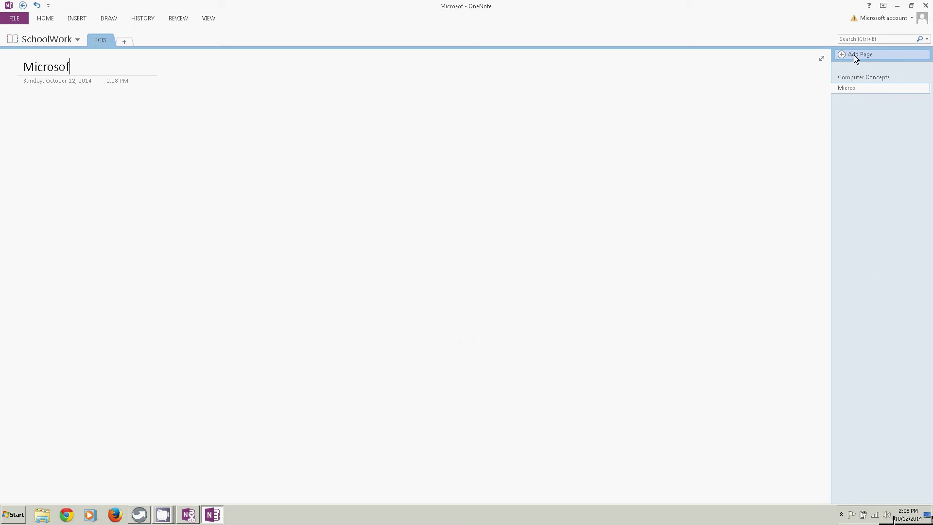
type("t Office")
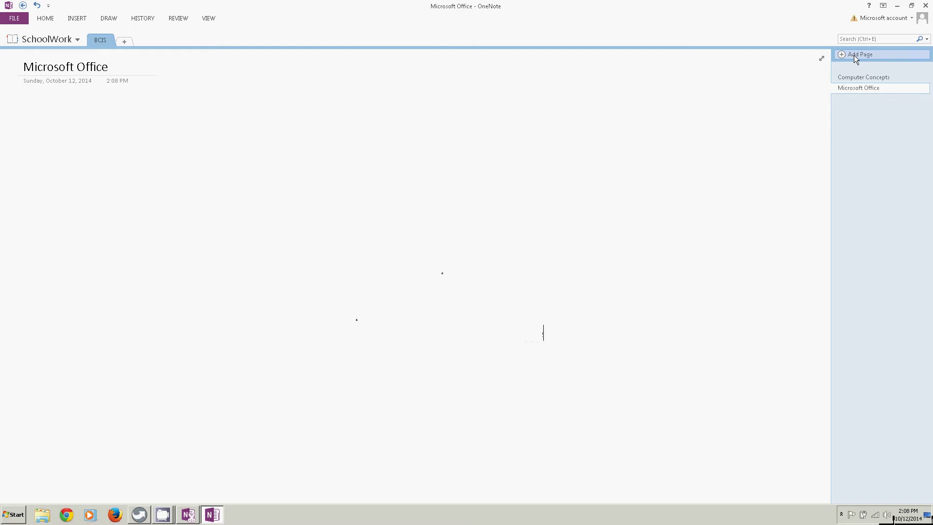
- Add the note "This is a page for Microsoft Office" below the new page's title
left_click(854, 54)
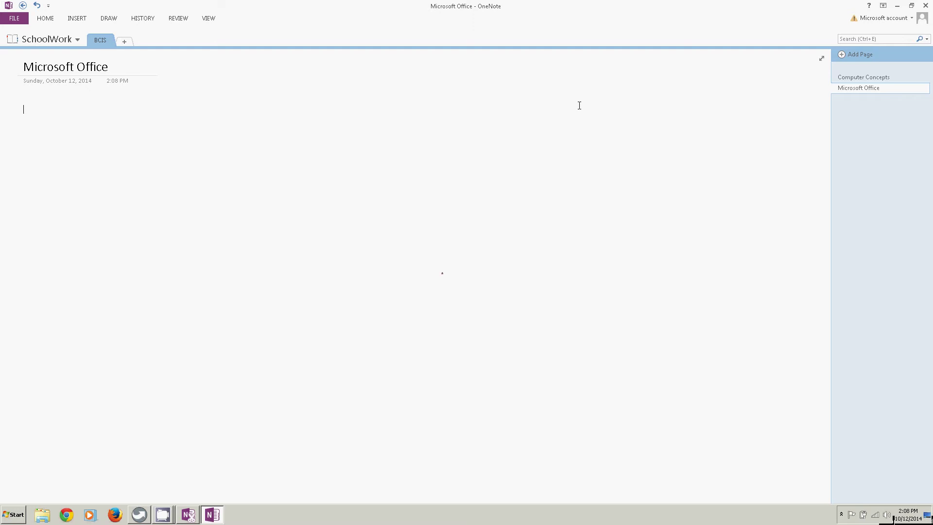
type("This is a page")
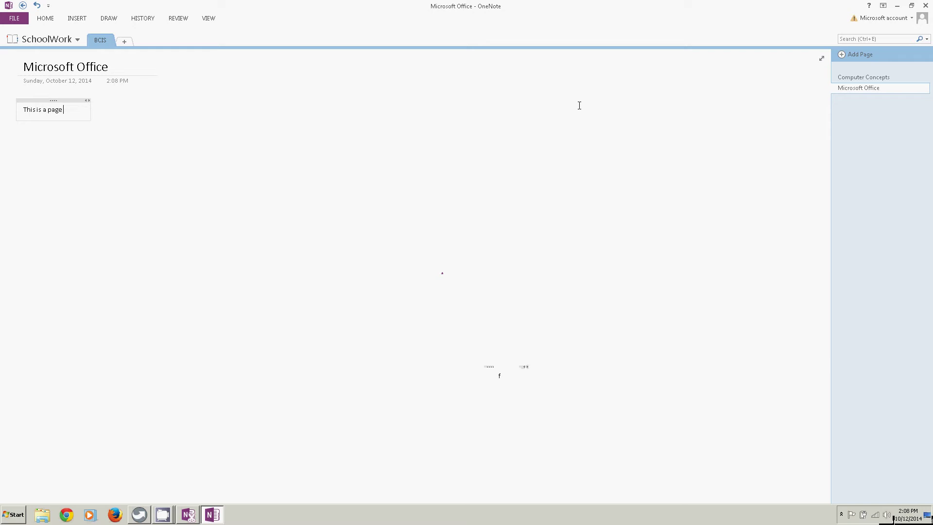
type(" for Microsoft Office")
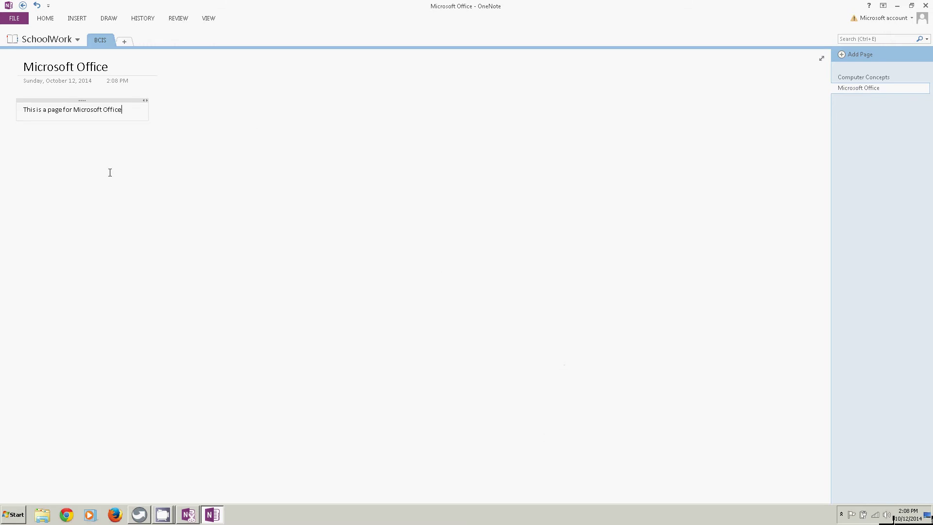
left_click(268, 122)
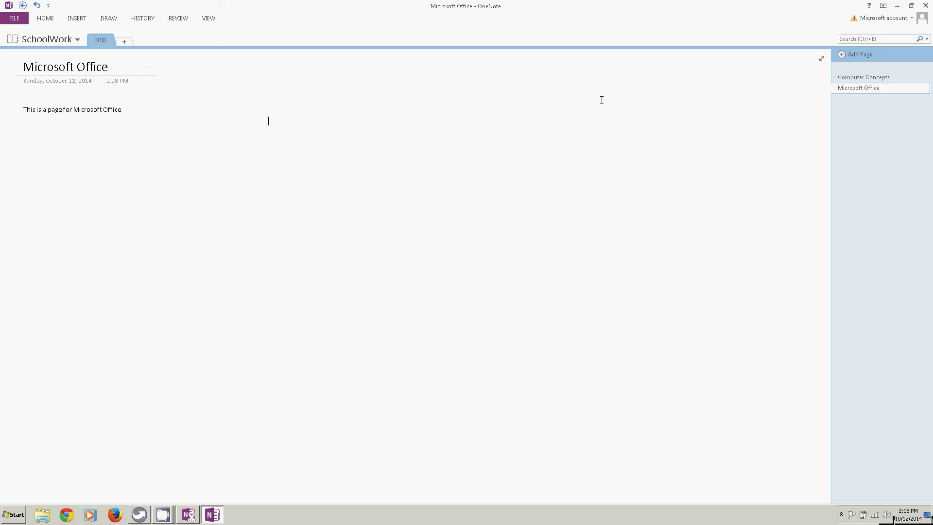
- Return to the Computer Concepts page and place the insertion point in the blank area beside the note
left_click(852, 77)
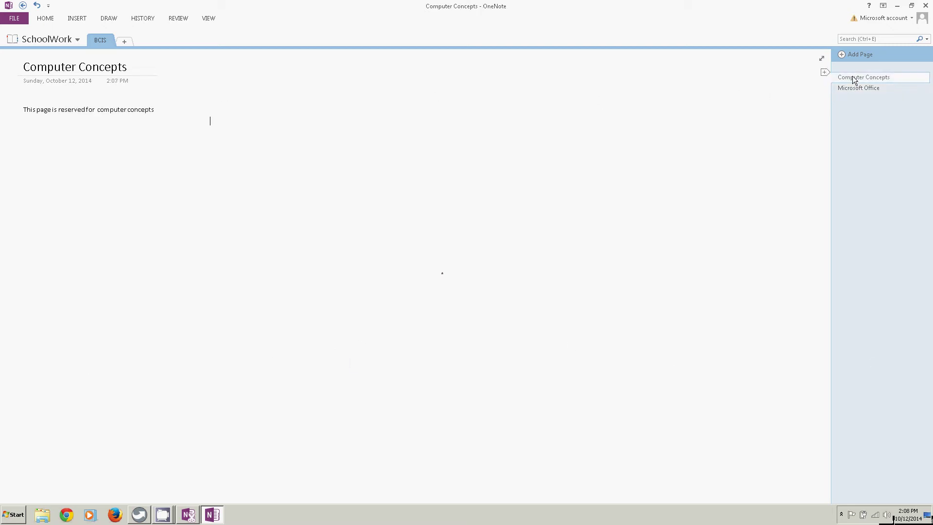
right_click(35, 156)
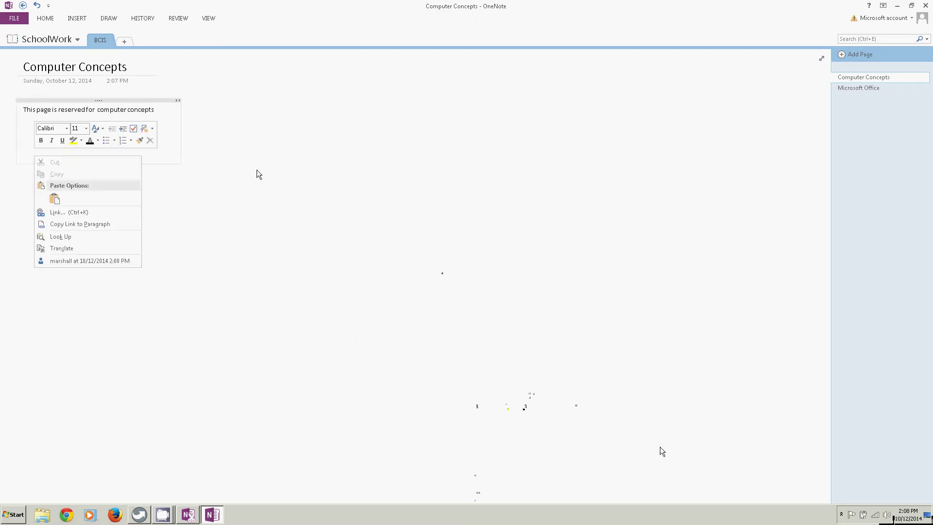
left_click(124, 223)
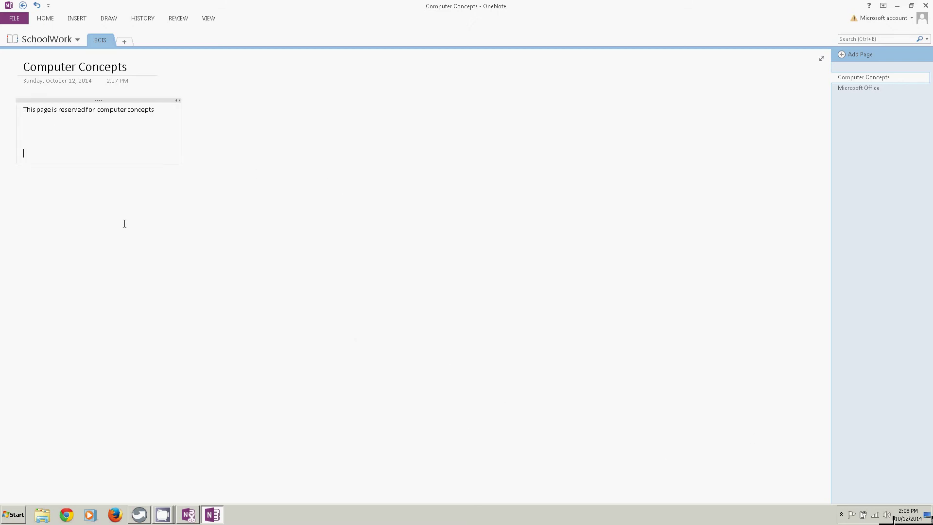
left_click(233, 122)
left_click(670, 388)
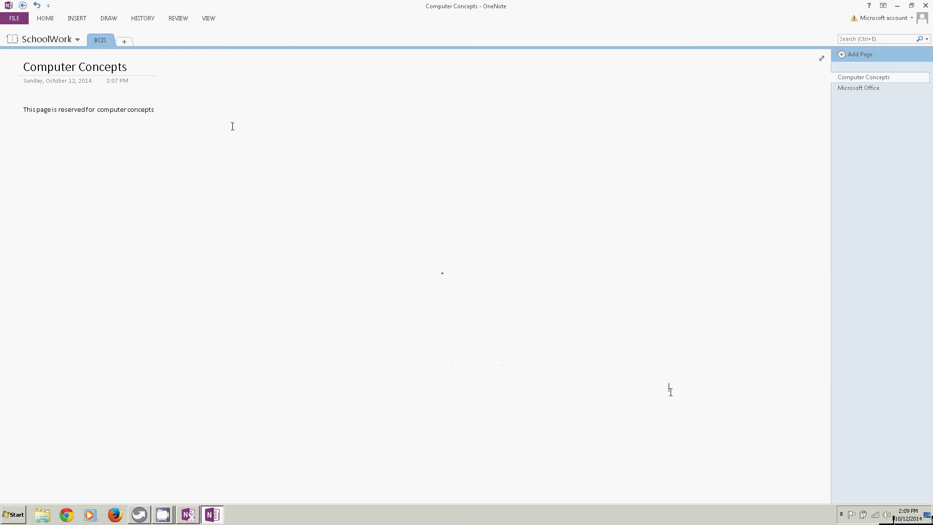
- Search Office.com Clip Art for "Computer" and insert the open laptop picture into the Computer Concepts page
left_click(78, 18)
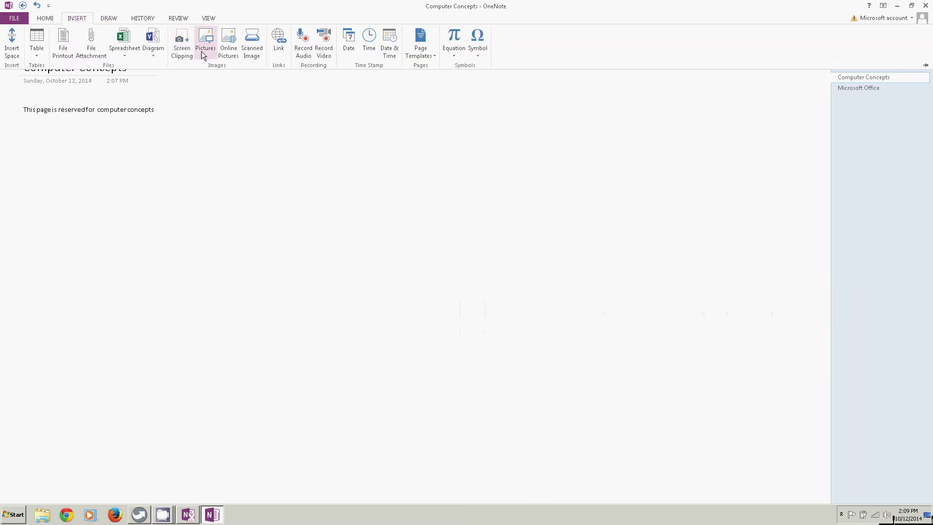
left_click(228, 50)
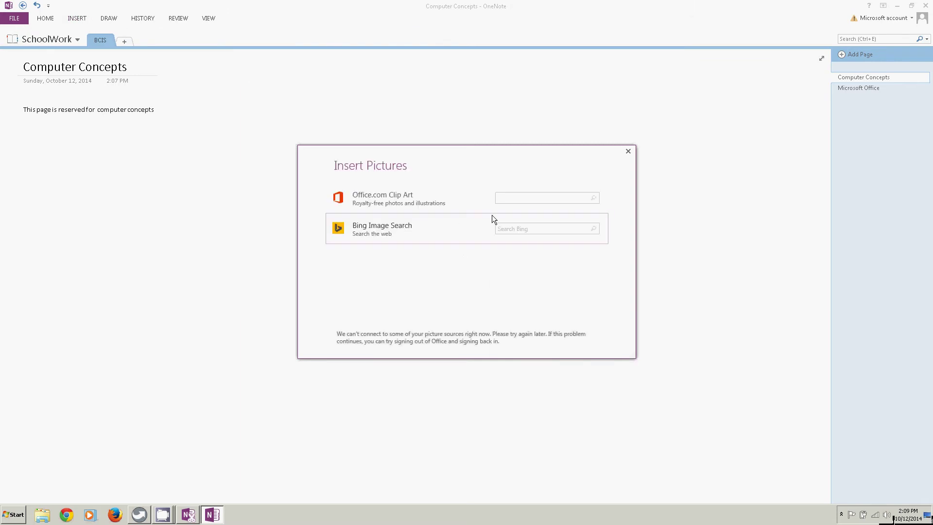
left_click(514, 200)
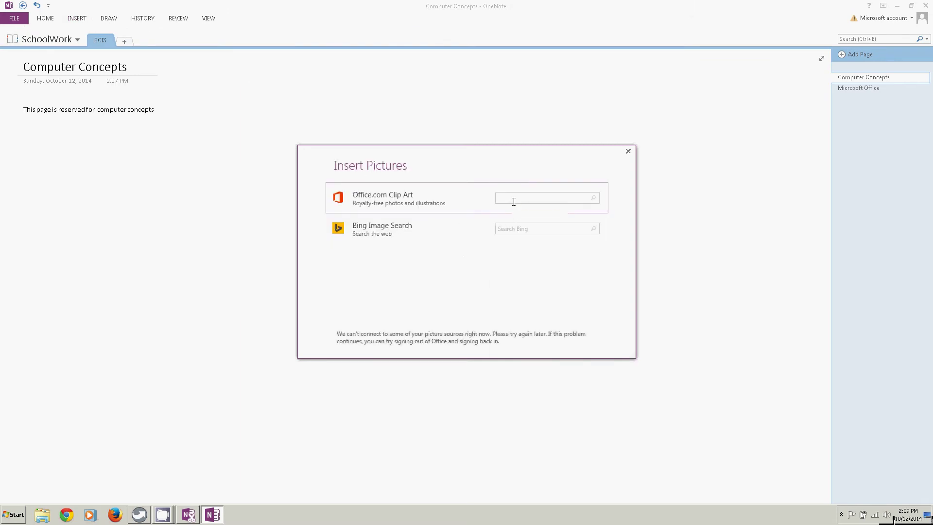
type("C")
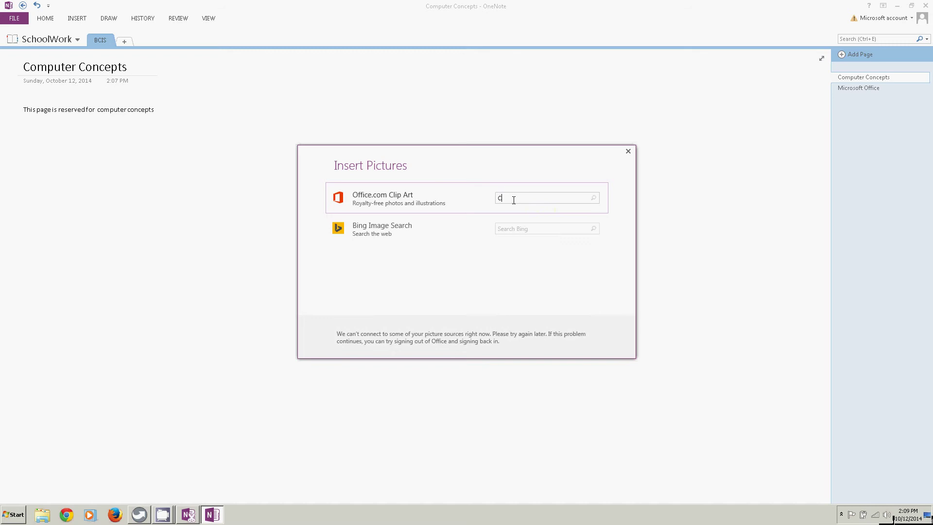
type("omputer")
key("Return")
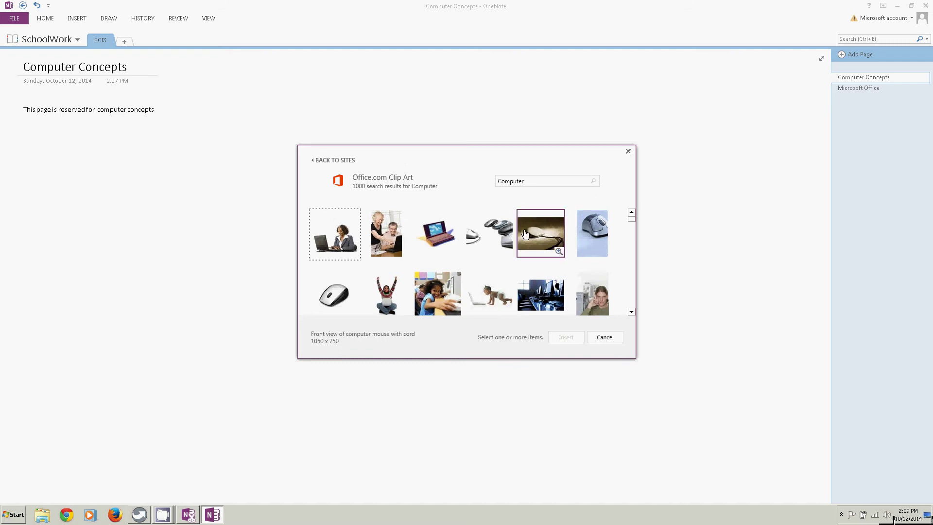
left_click(445, 243)
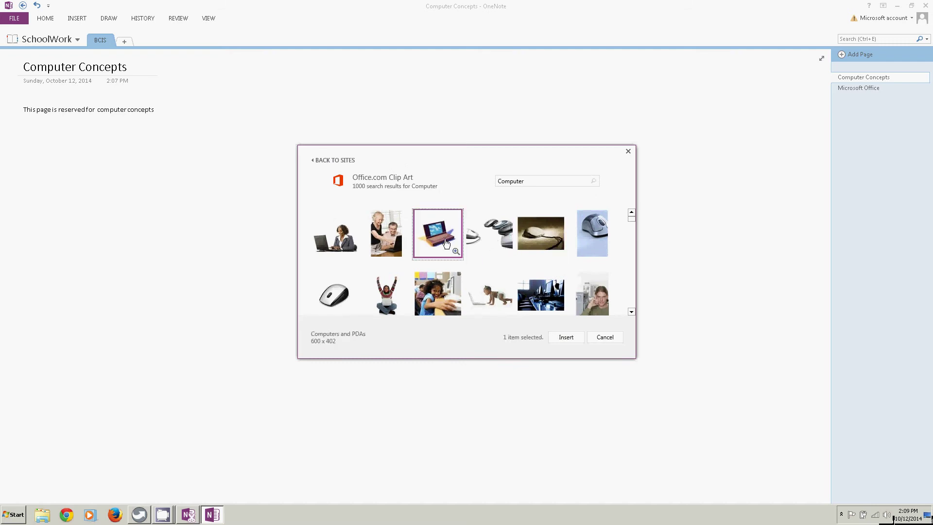
left_click(567, 338)
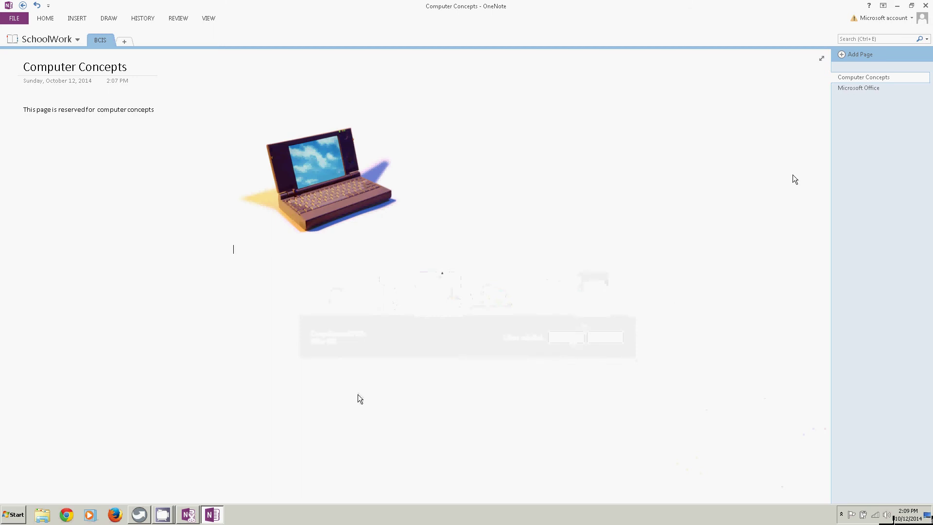
- On the Microsoft Office page, search Office.com Clip Art for "Office Software" and insert the picture of stacked discs
left_click(860, 89)
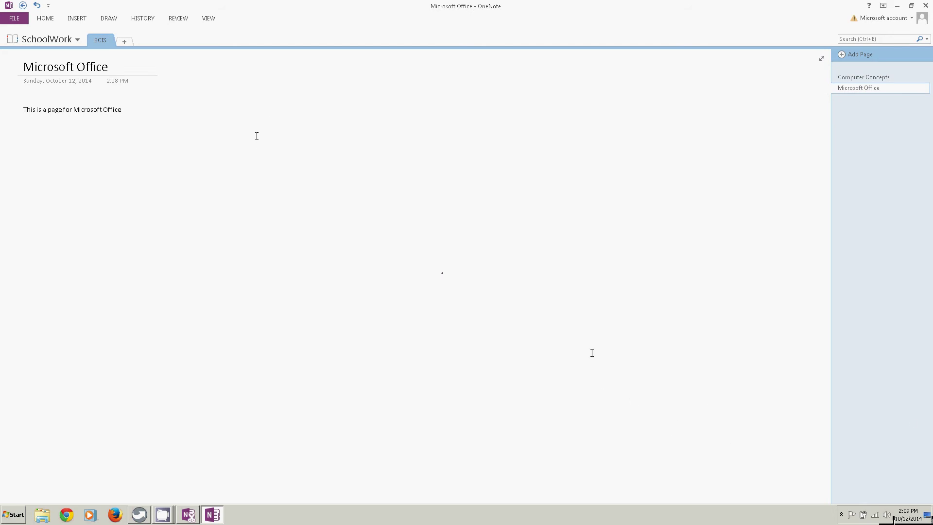
left_click(78, 19)
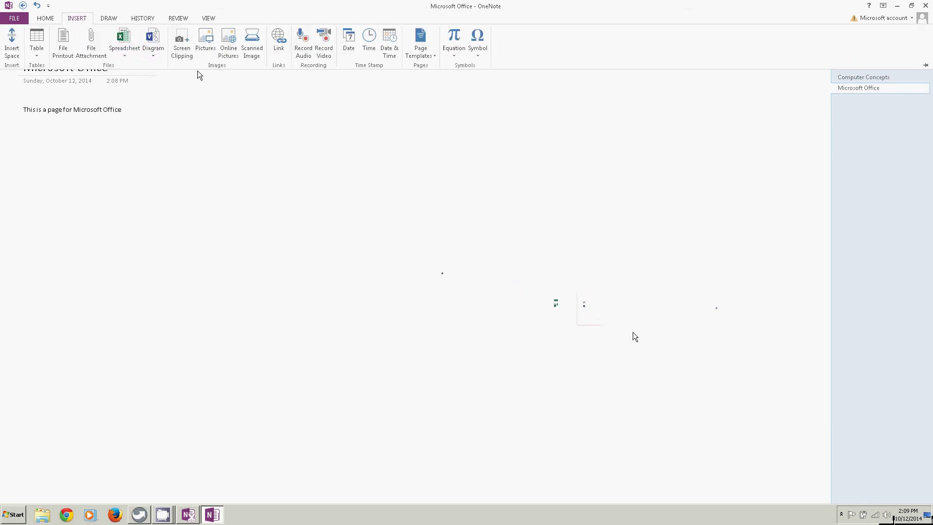
left_click(233, 48)
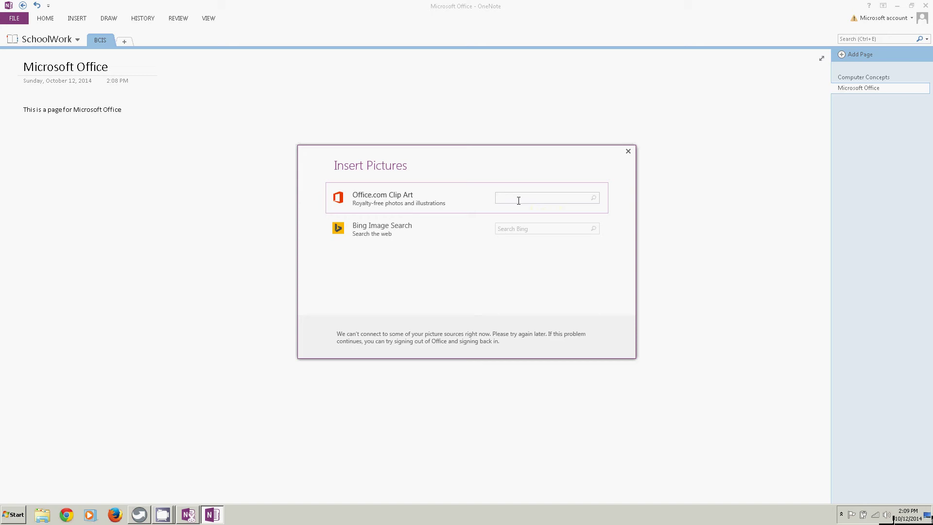
type("Office Sp")
type("ftware")
key("Return")
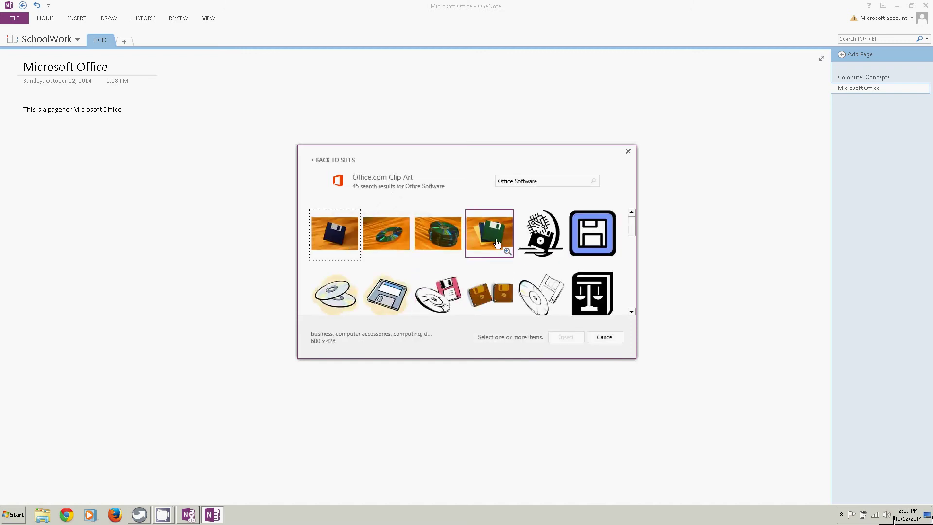
left_click(442, 242)
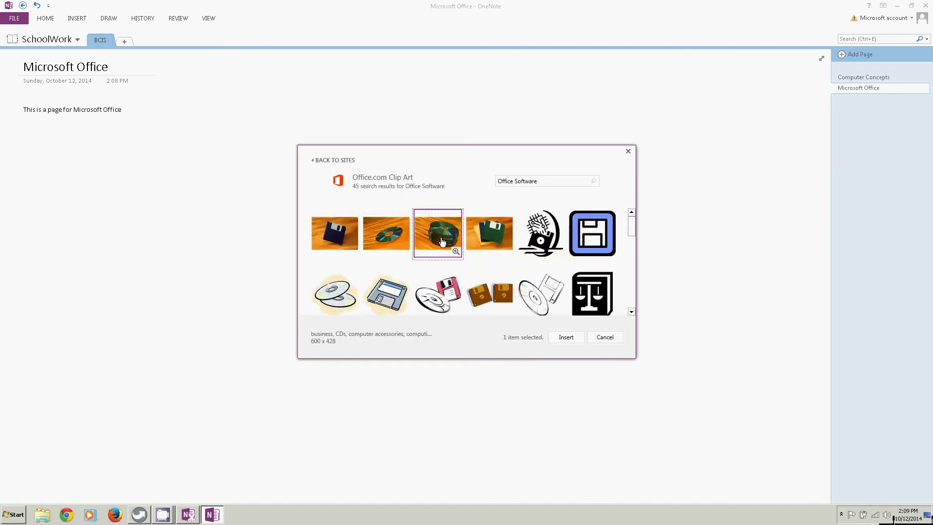
left_click(565, 337)
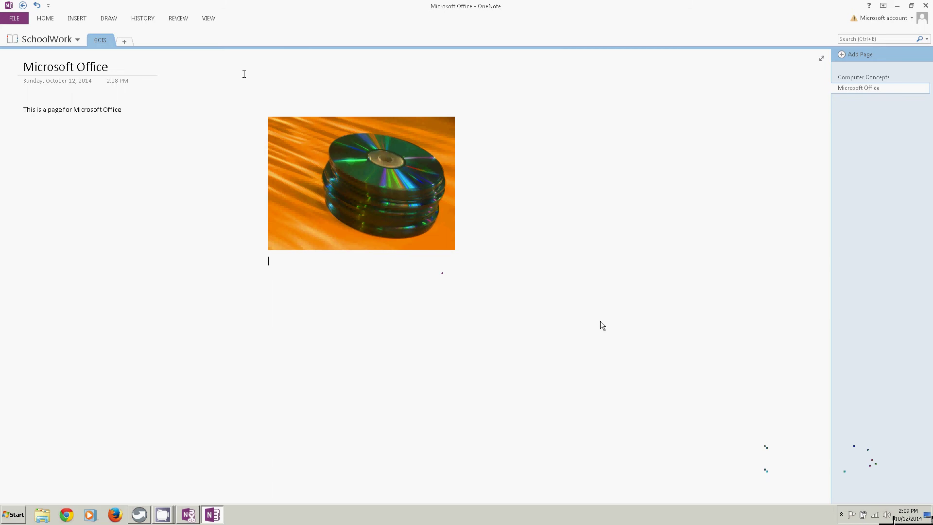
- Add a new section to the SchoolWork notebook after BCIS
left_click(124, 42)
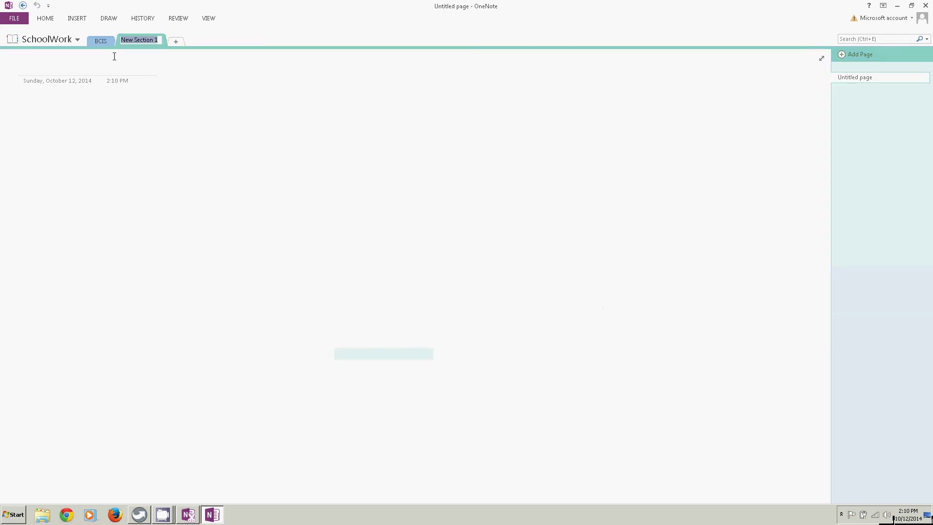
left_click(66, 58)
type("E")
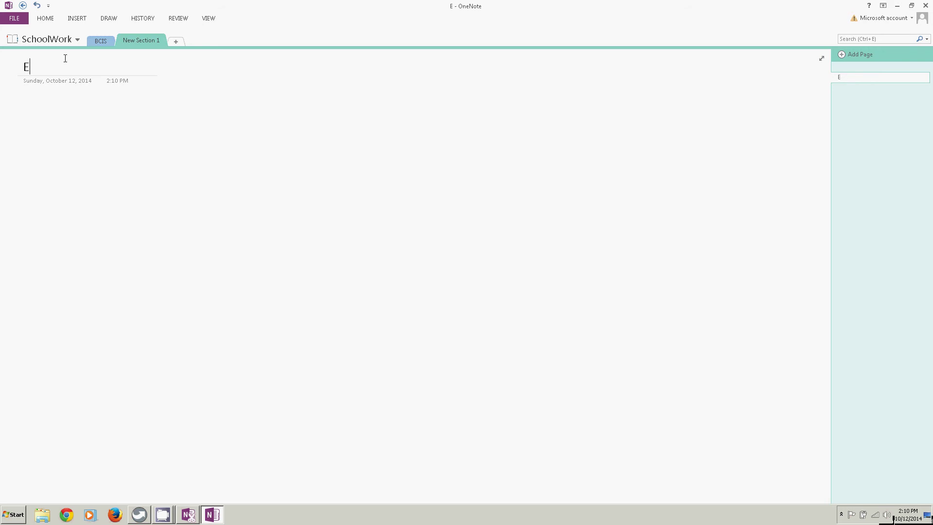
type("nglish")
left_click_drag(61, 67, 15, 67)
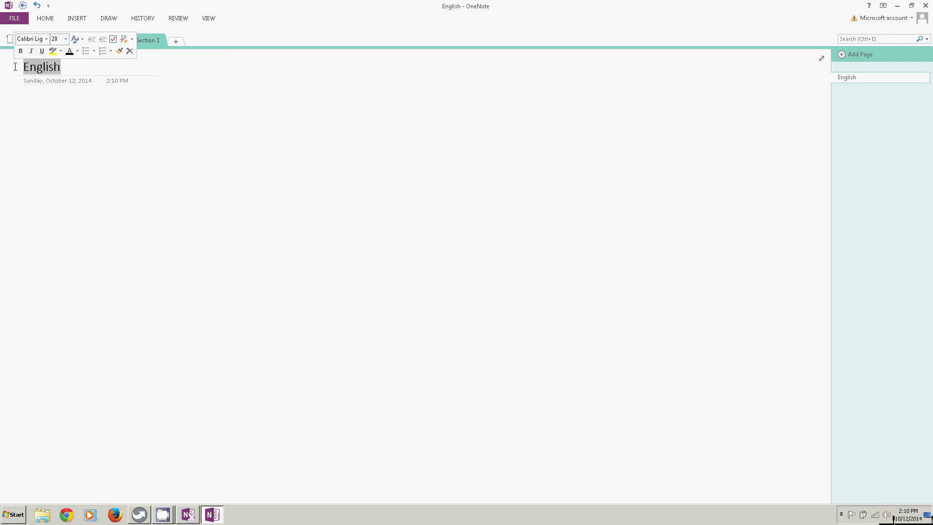
key("BackSpace")
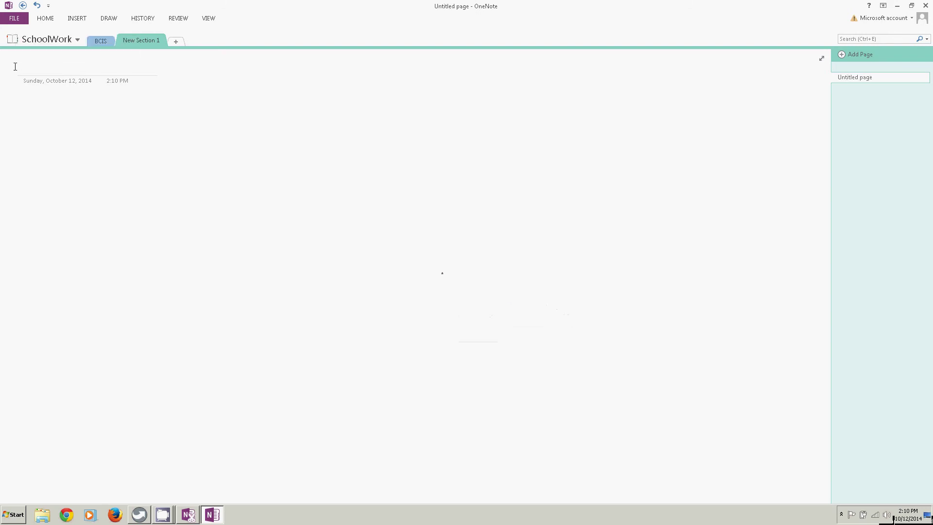
- Rename the new section as "English"
right_click(129, 40)
left_click(155, 45)
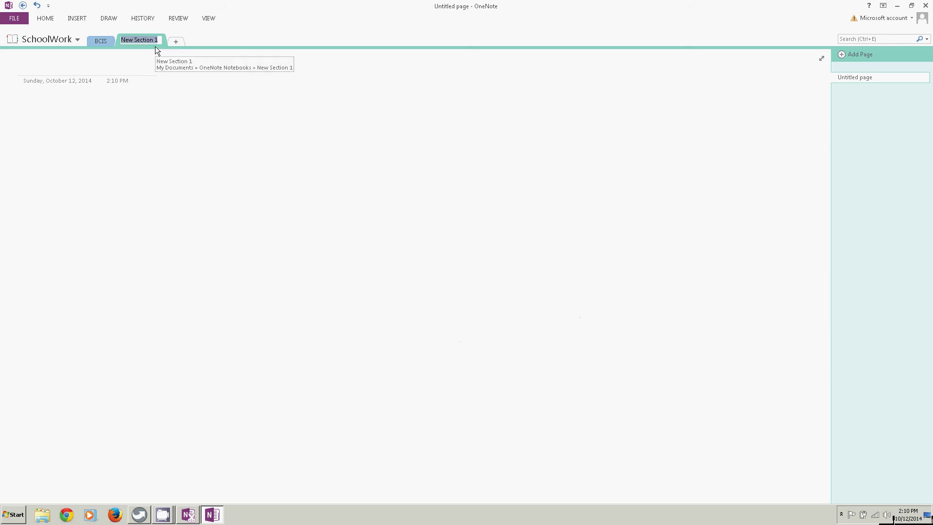
type("English")
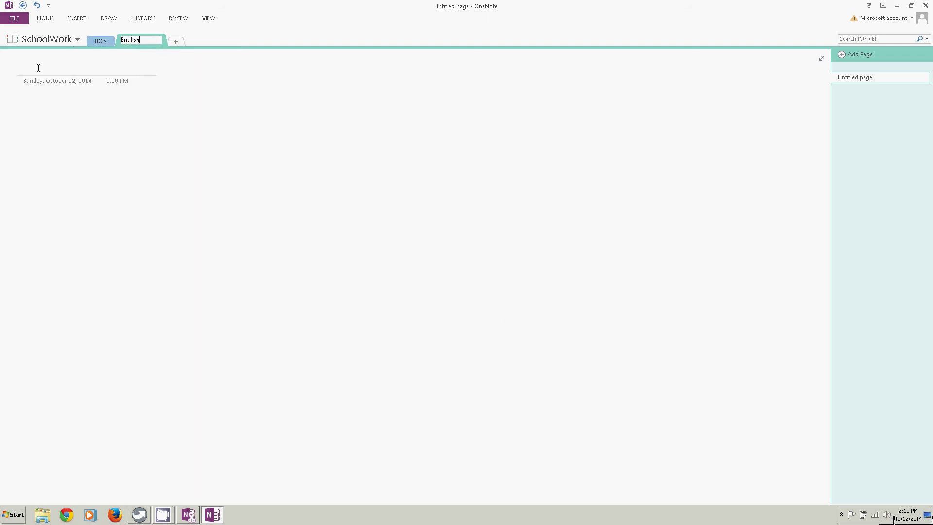
- Title the English section's untitled page "Literature"
left_click(37, 68)
type("Litera")
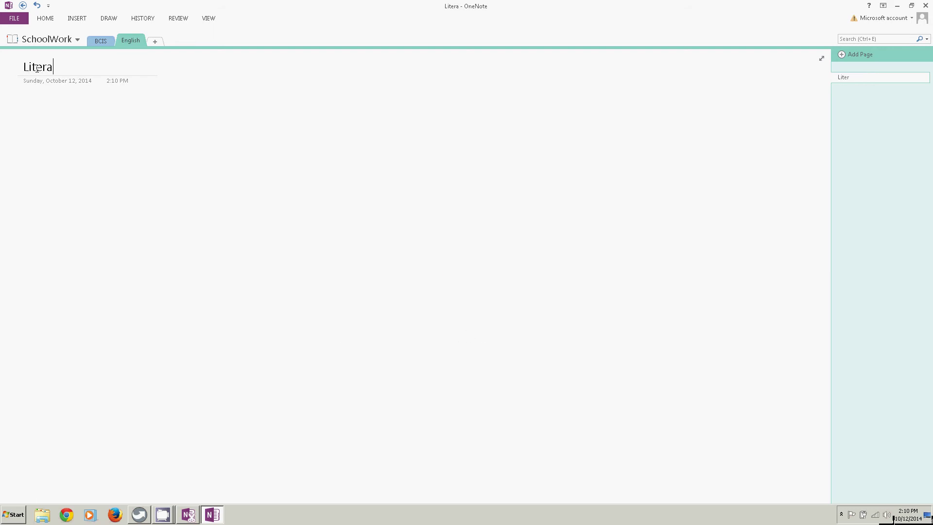
key("BackSpace")
type("ature")
- Search Office.com Clip Art for "Literature" and insert the Camões picture with the quill below the Literature page's title
right_click(139, 127)
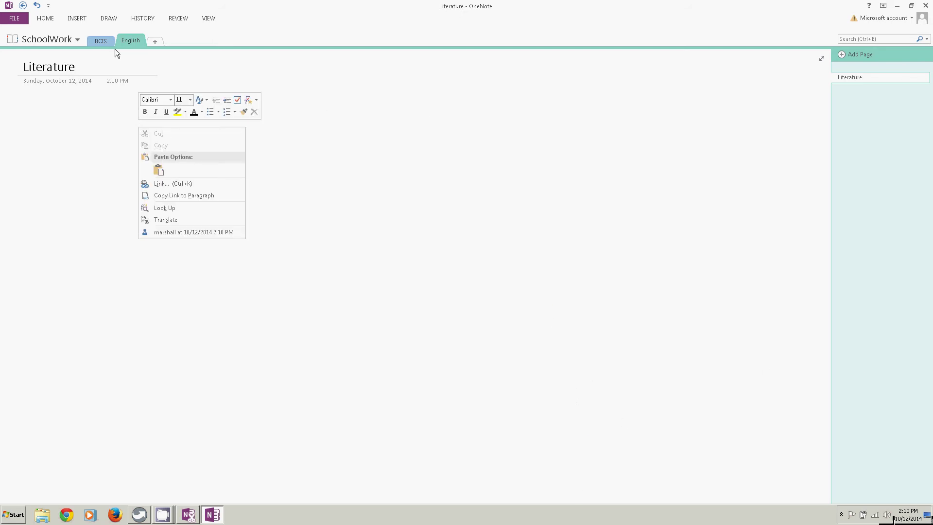
left_click(79, 19)
left_click(229, 46)
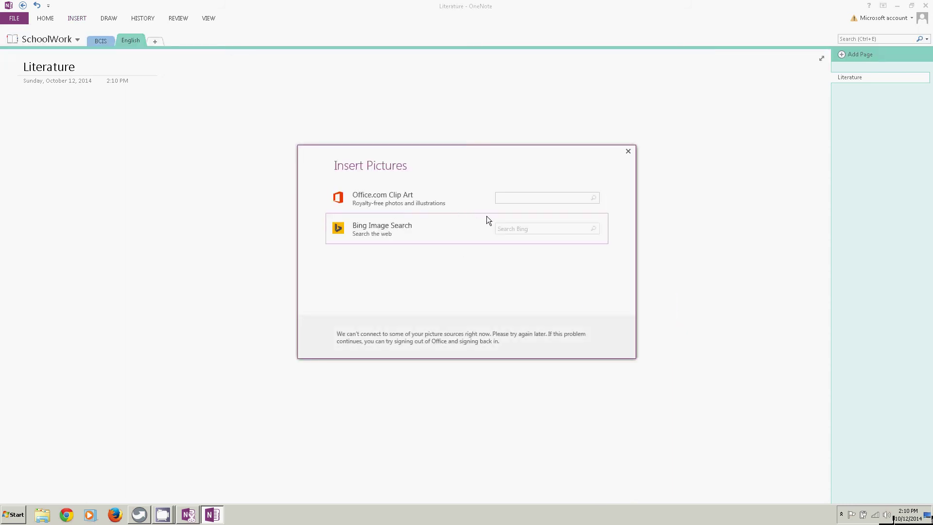
type("Literature")
key("Return")
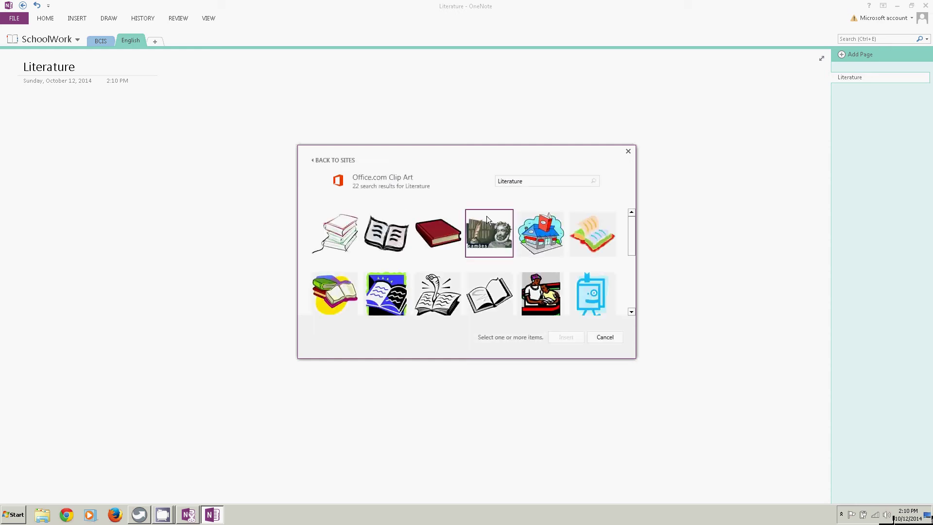
left_click(483, 240)
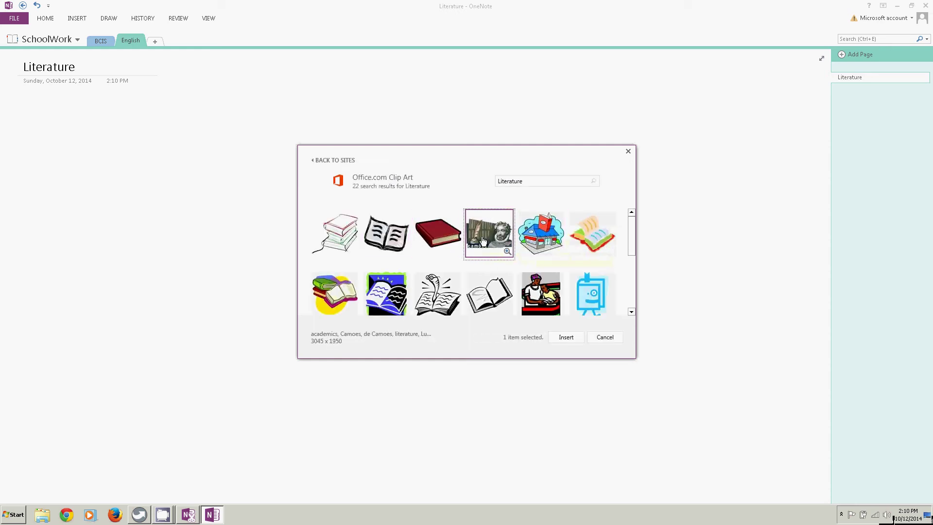
left_click(566, 338)
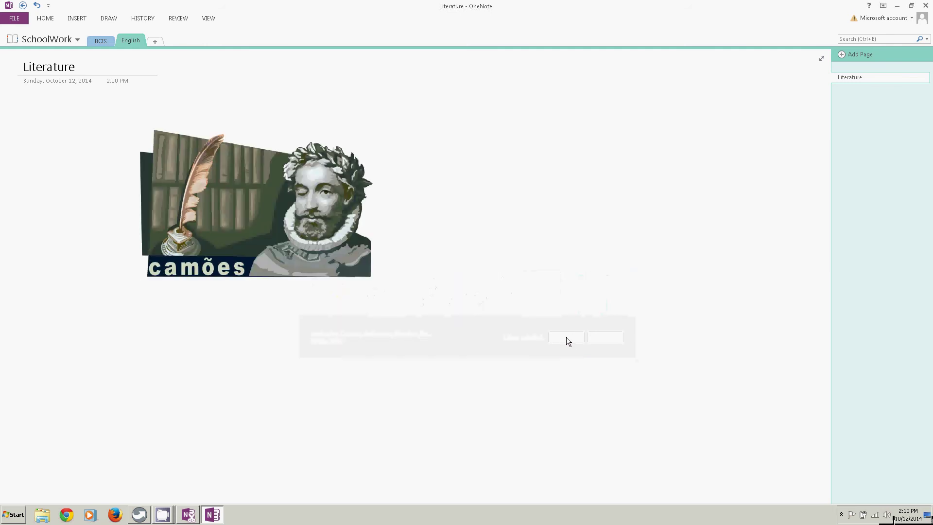
- Add a second page to the English section and title it "Research Paper"
left_click(852, 54)
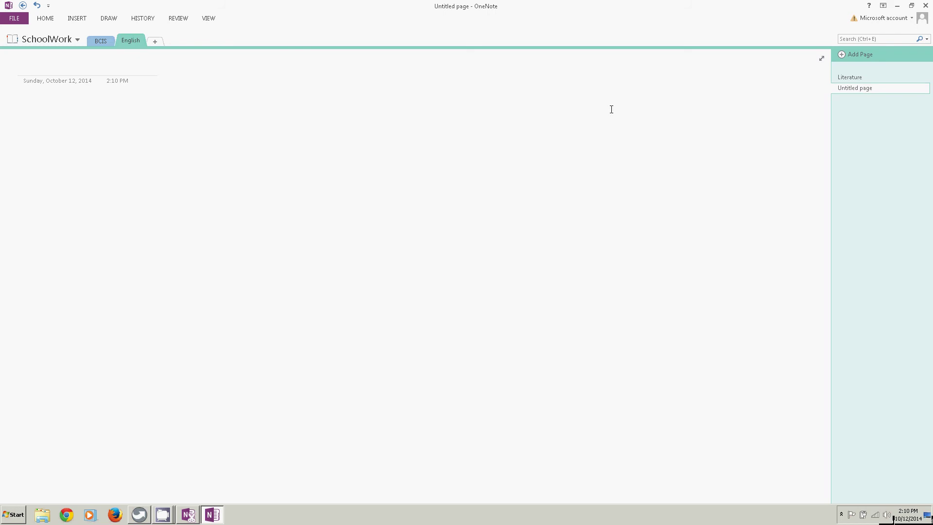
type("Re")
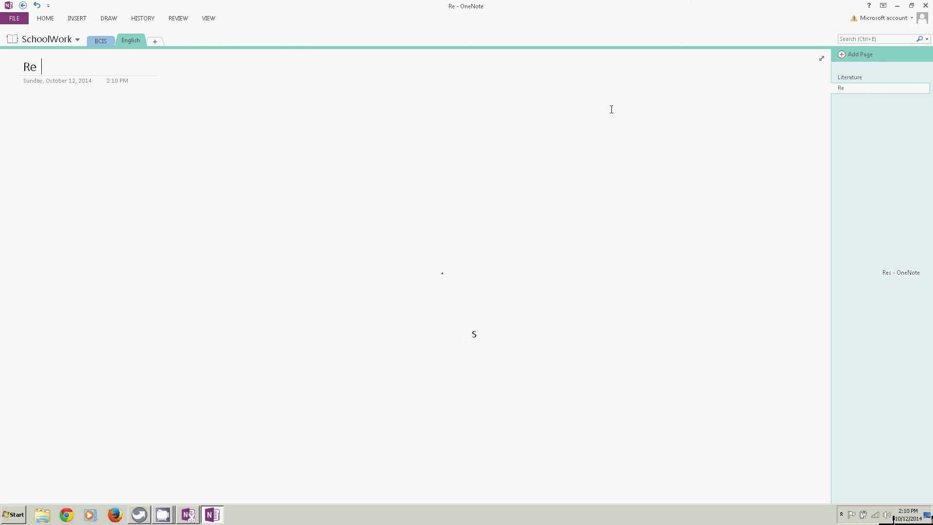
type("search P")
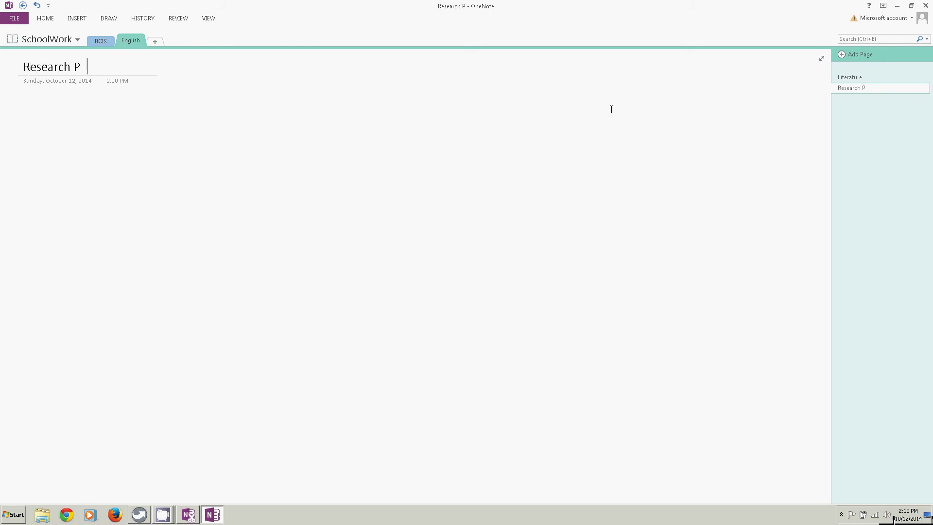
type("aper")
- Place the insertion point below the Research Paper title and search Office.com Clip Art for "Research Paper"
right_click(65, 121)
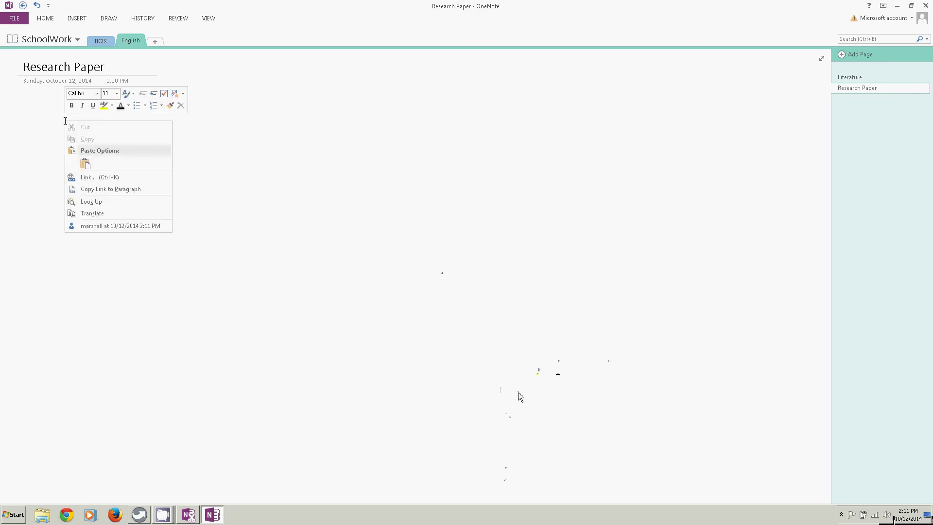
left_click(78, 19)
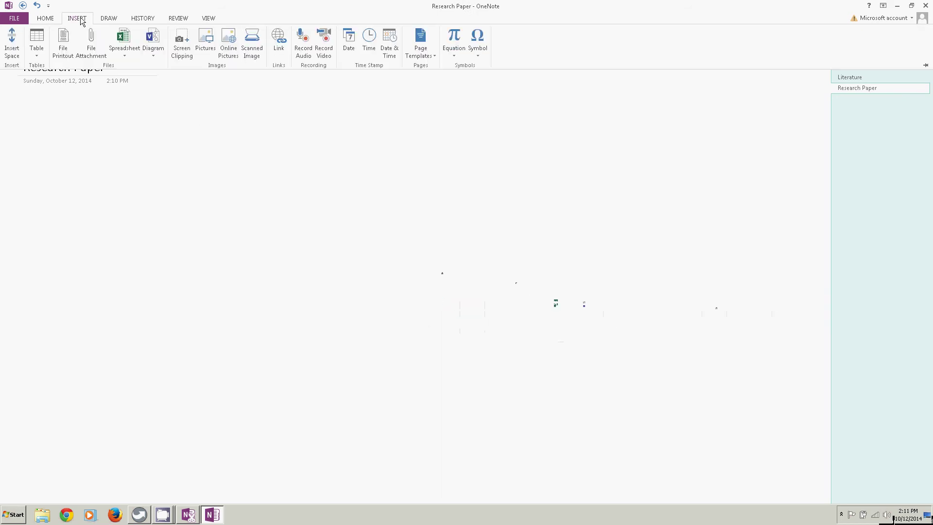
left_click(235, 48)
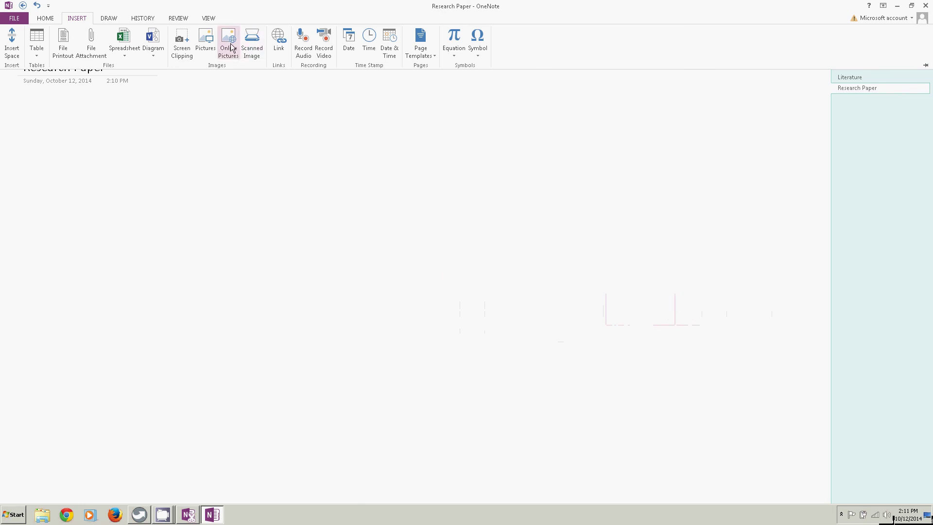
left_click(514, 199)
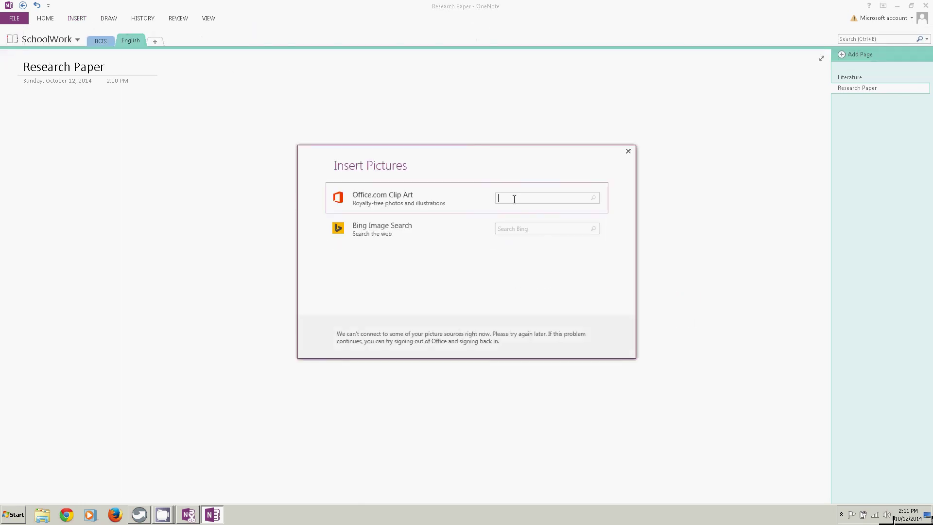
type("Research Paper")
key("Return")
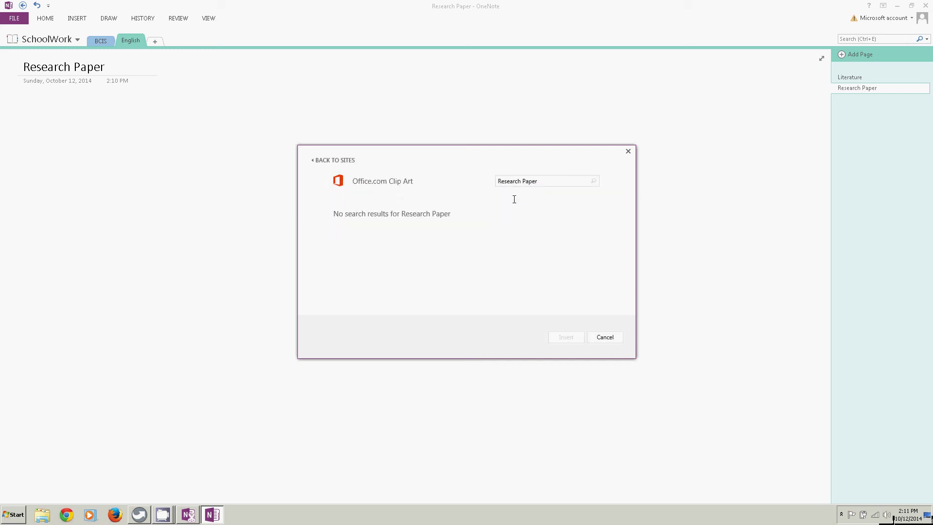
- Shorten the clip art search to "Research" and insert the picture of the tall stack of books in a library
left_click_drag(546, 180, 522, 178)
key("BackSpace")
key("Return")
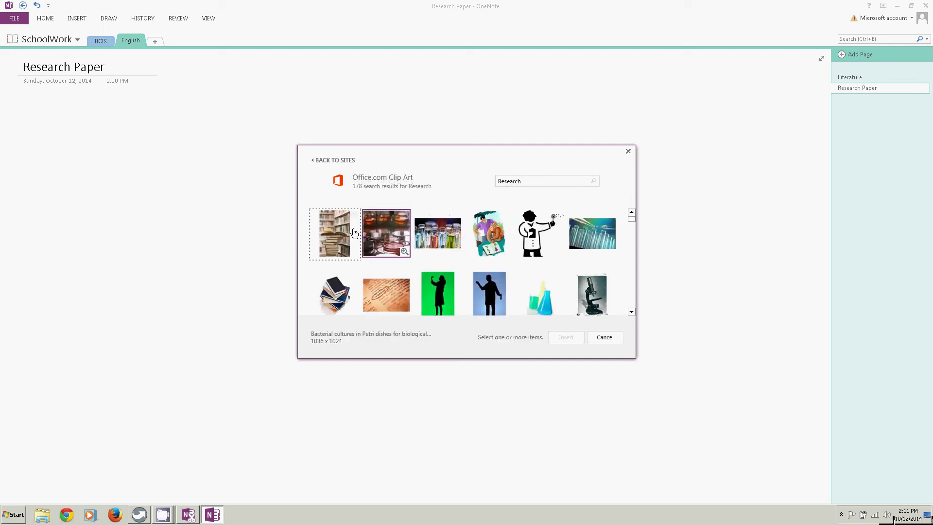
left_click(332, 237)
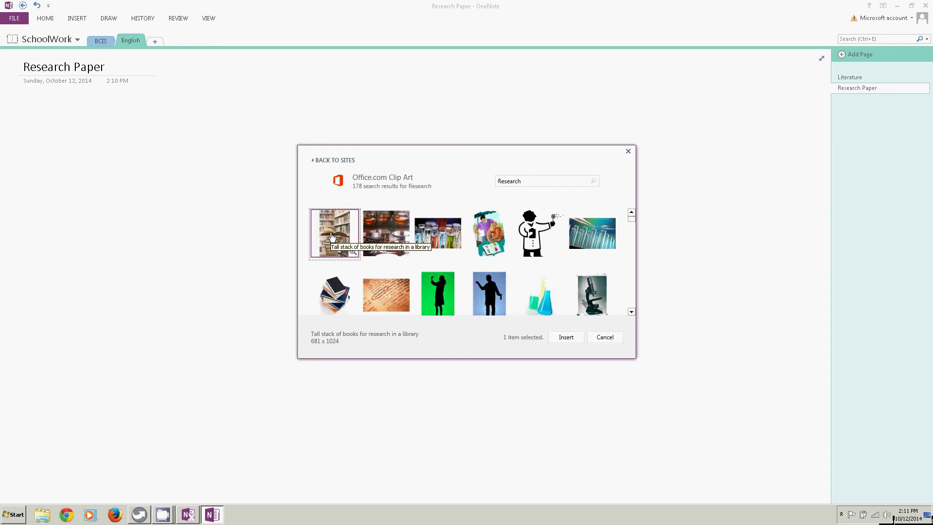
left_click(566, 336)
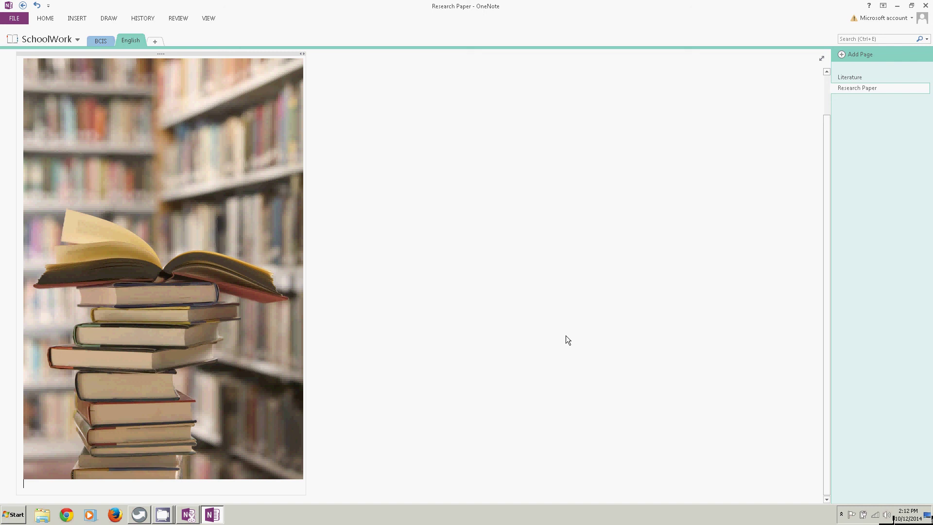
- Close OneNote and open the OneNote Notebooks folder of the Documents library in Windows Explorer
left_click(926, 6)
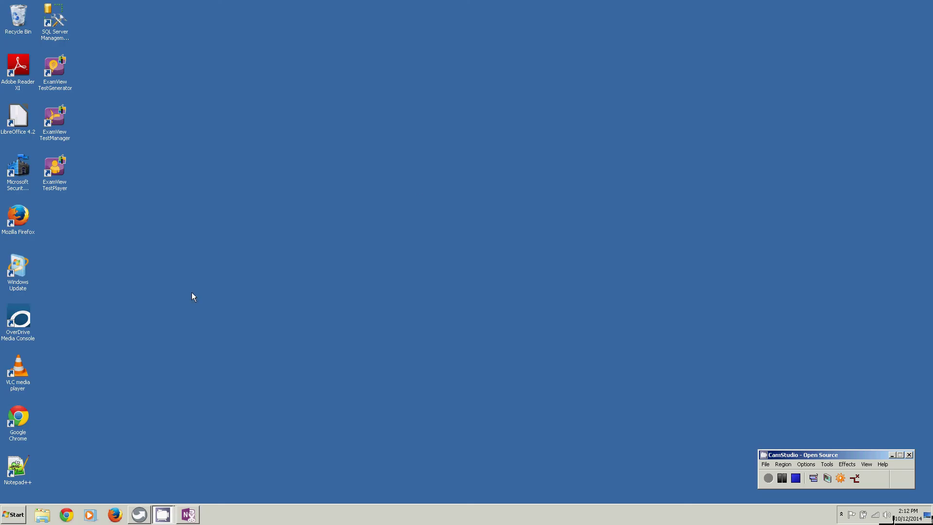
left_click(43, 516)
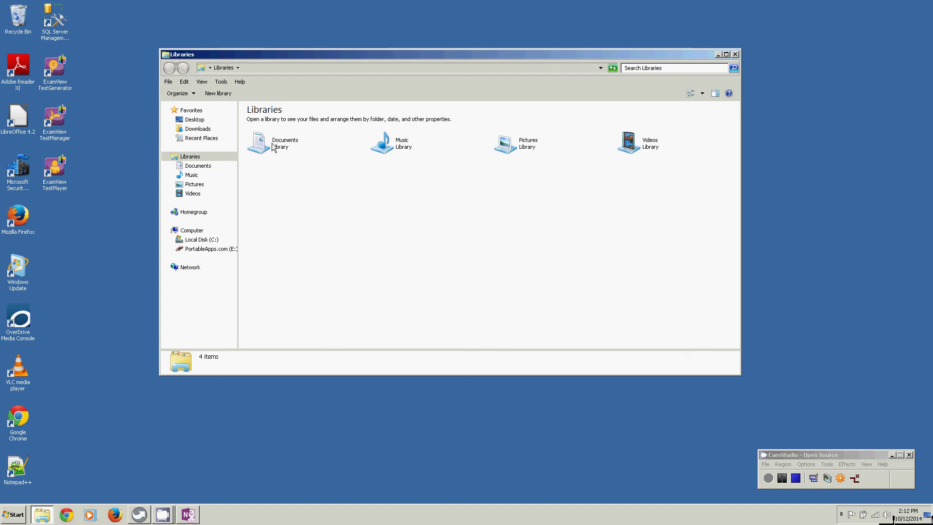
left_click(257, 148)
double_click(258, 148)
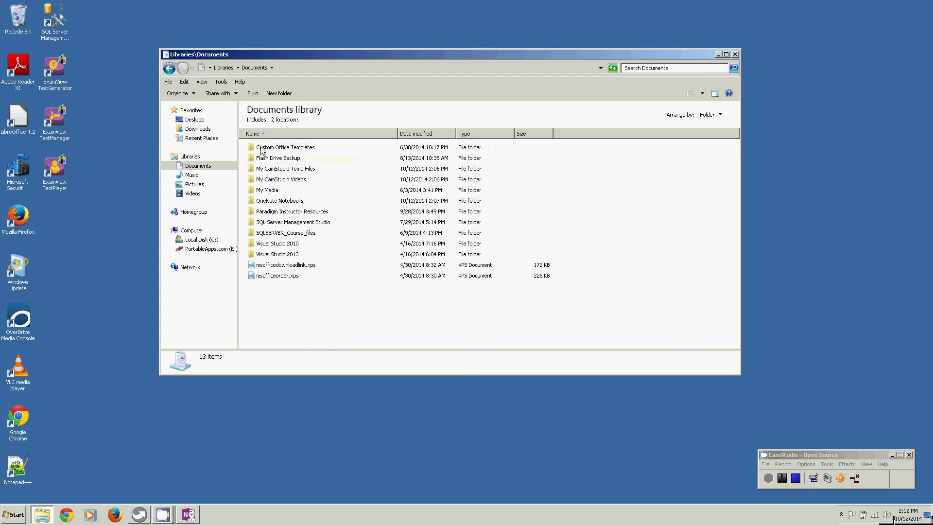
double_click(266, 201)
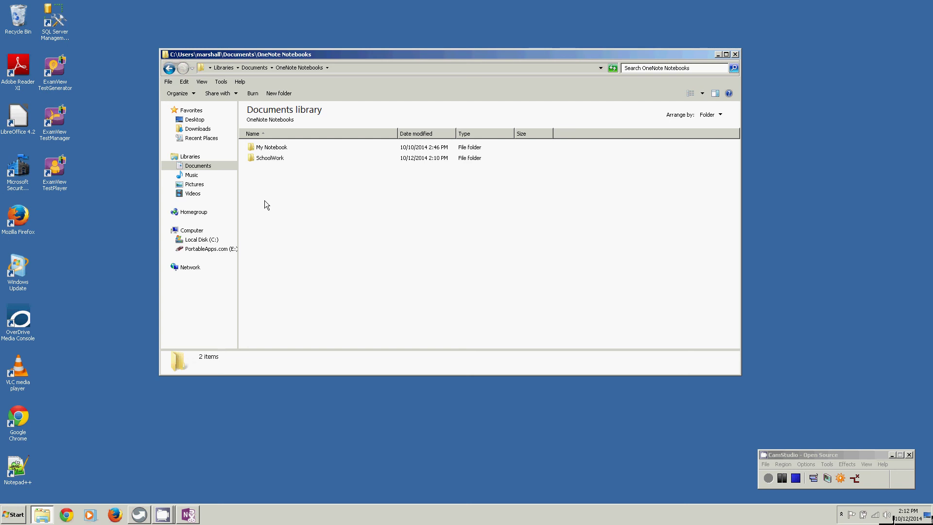
- Compress the SchoolWork notebook folder into a zipped folder in the same location
mouse_move(267, 163)
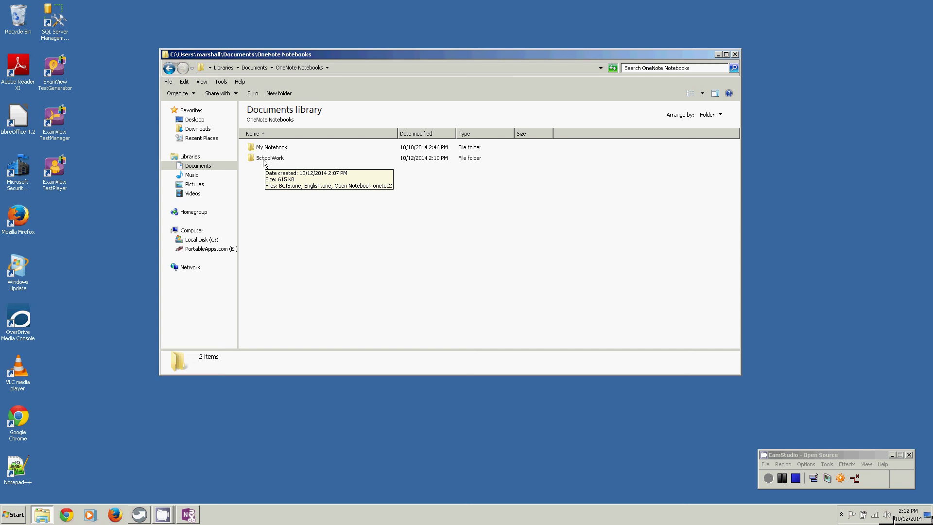
right_click(264, 162)
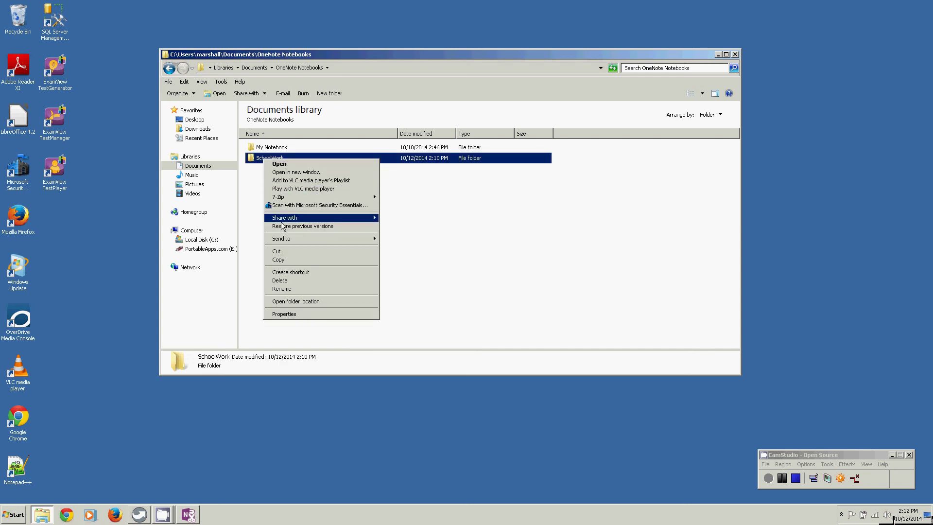
mouse_move(284, 241)
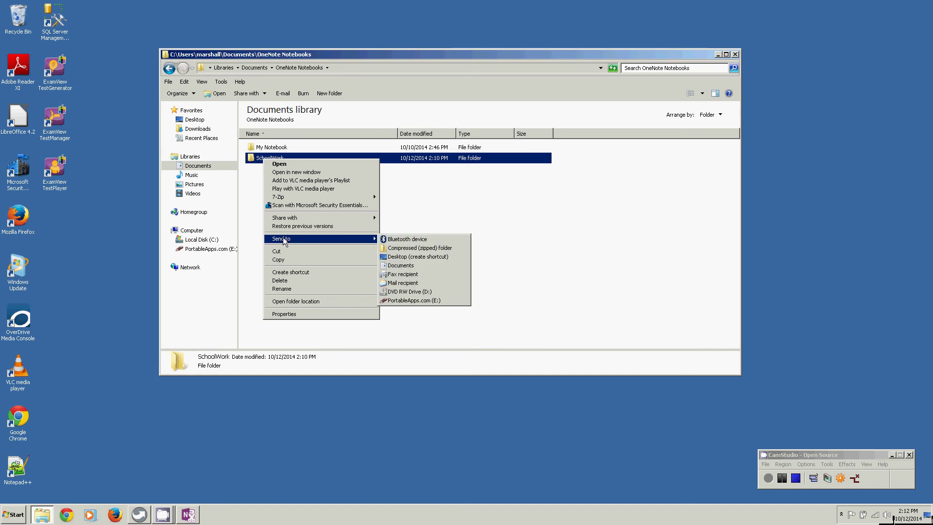
left_click(398, 247)
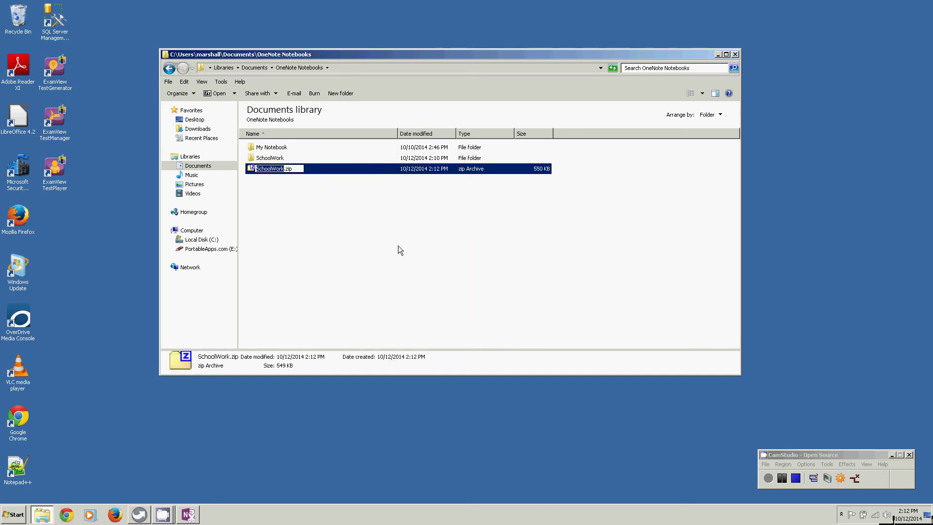